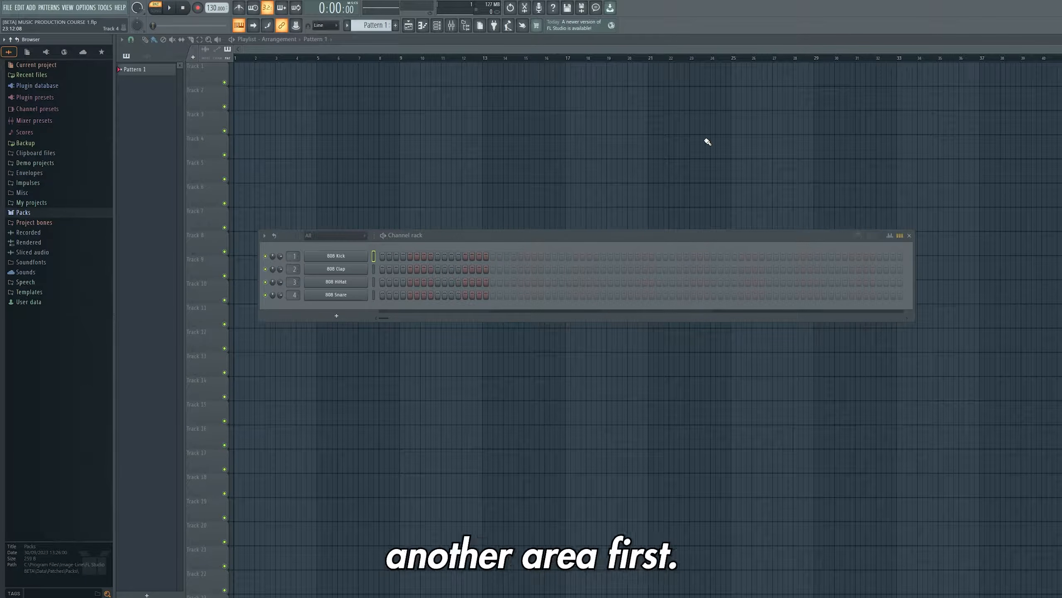
- Hide the channel rack and set the project tempo to 140 BPM
click(437, 28)
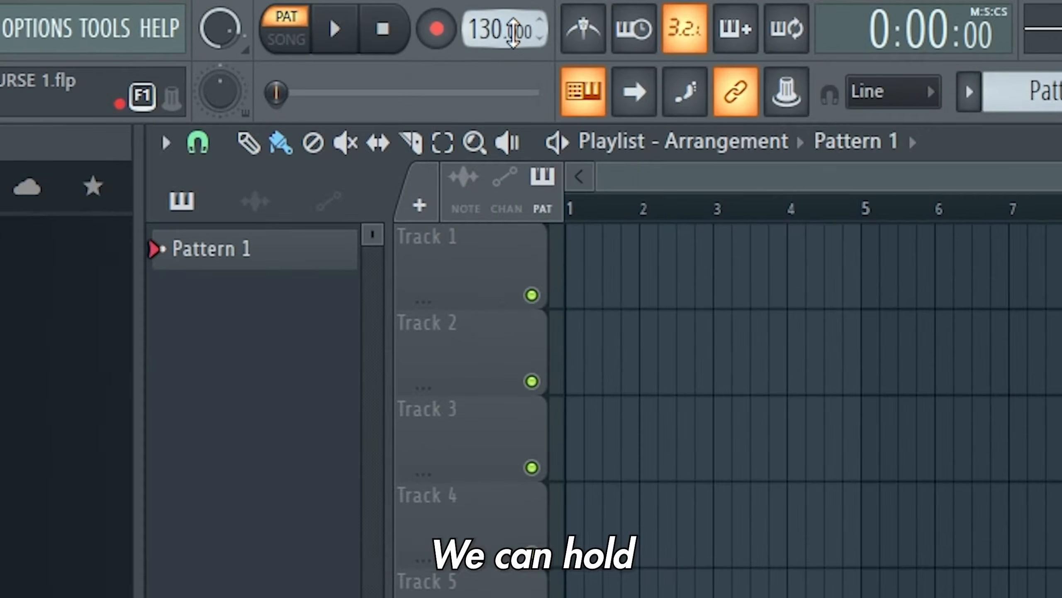
mouse_move(499, 29)
mouse_down()
mouse_move(499, 8)
mouse_move(499, 30)
mouse_up()
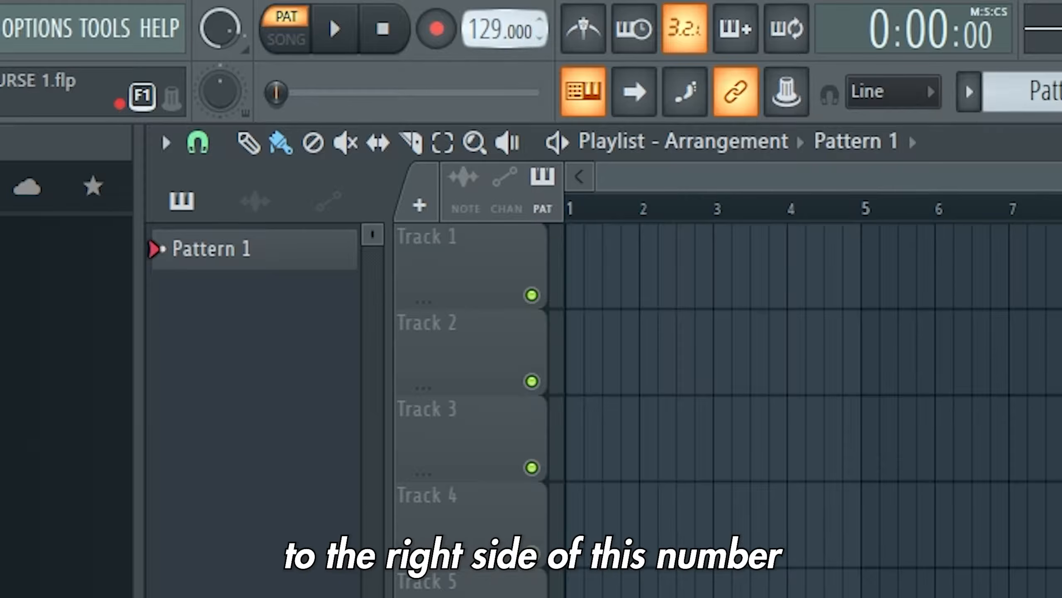
drag(519, 32, 520, 7)
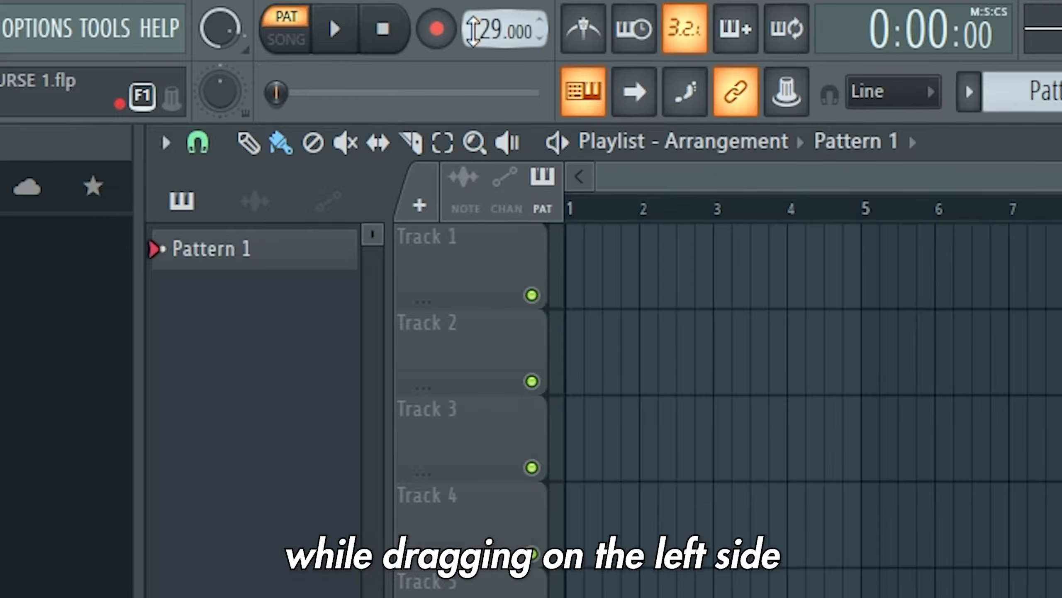
drag(473, 30, 473, 21)
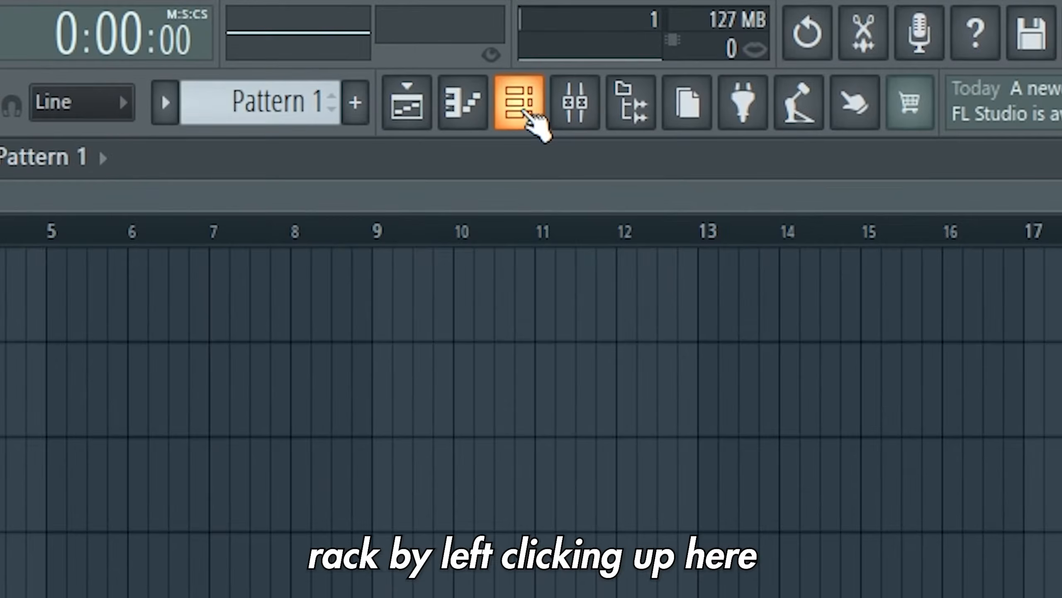
- Show the channel rack and add a new GMS synthesizer channel to it
click(438, 26)
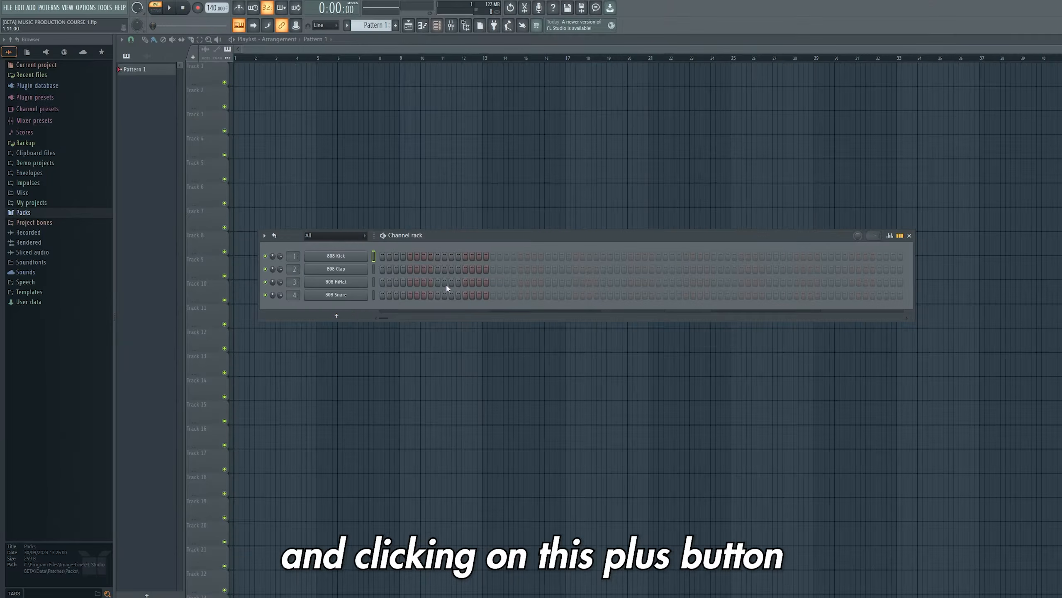
click(358, 319)
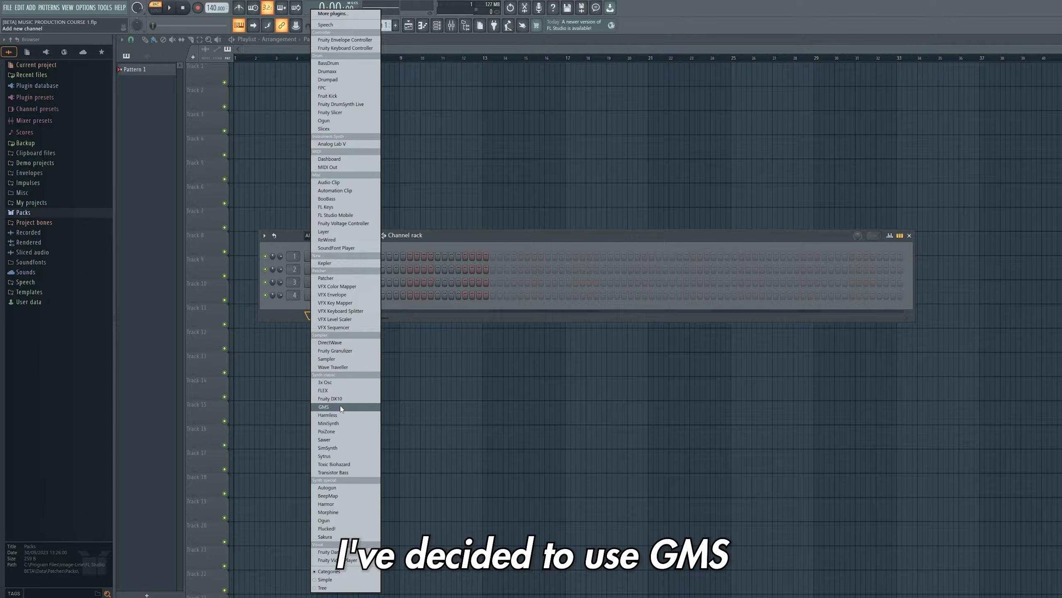
click(342, 408)
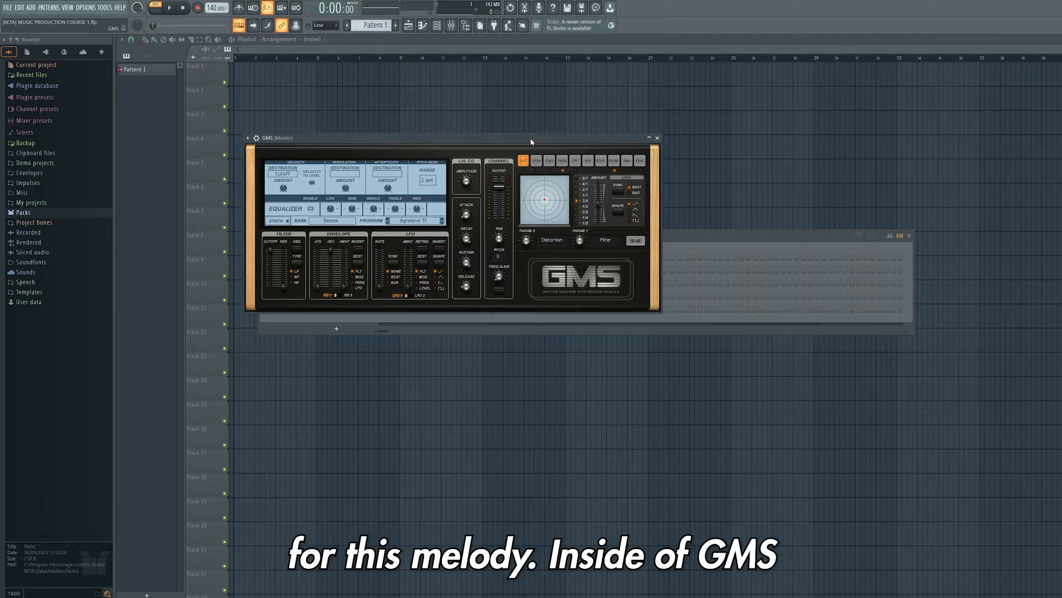
- Load the Synth 12 preset from the Leads & Synths bank of the GMS presets library
click(341, 224)
drag(546, 204, 544, 284)
scroll(529, 227, up, 14)
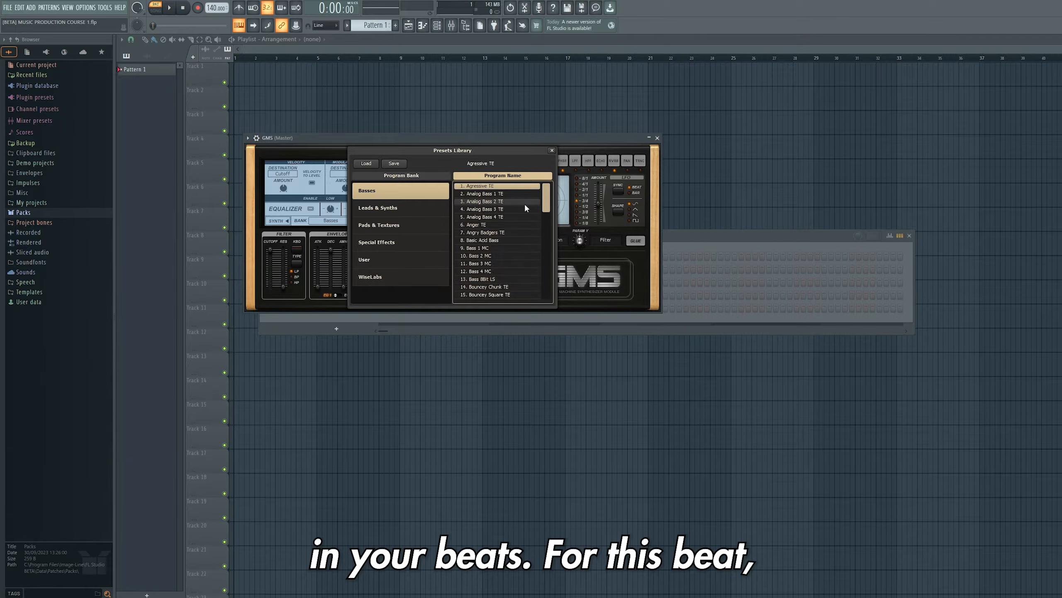
click(402, 208)
drag(546, 193, 544, 286)
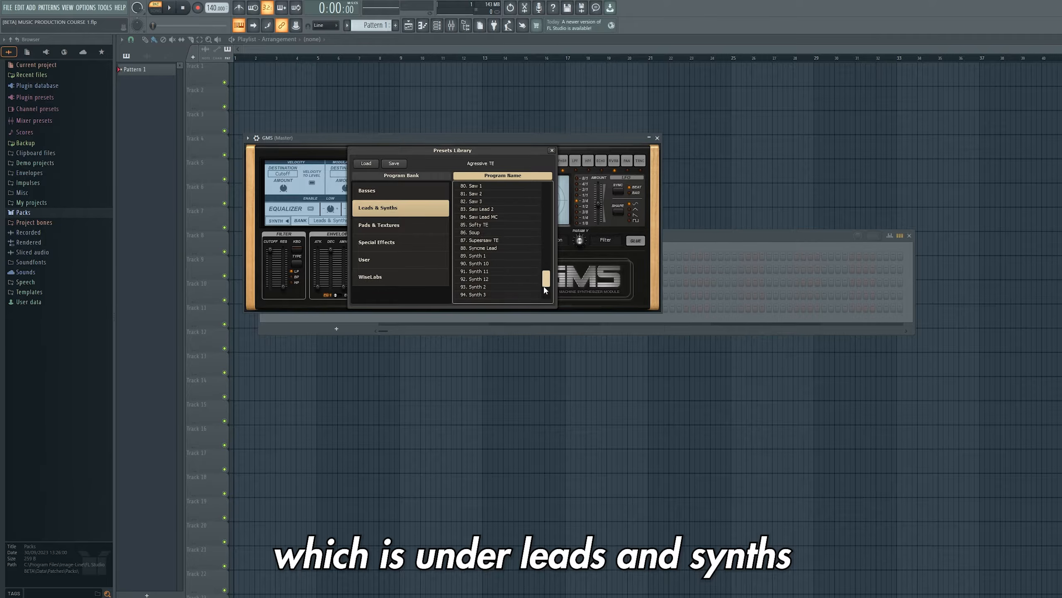
double_click(489, 278)
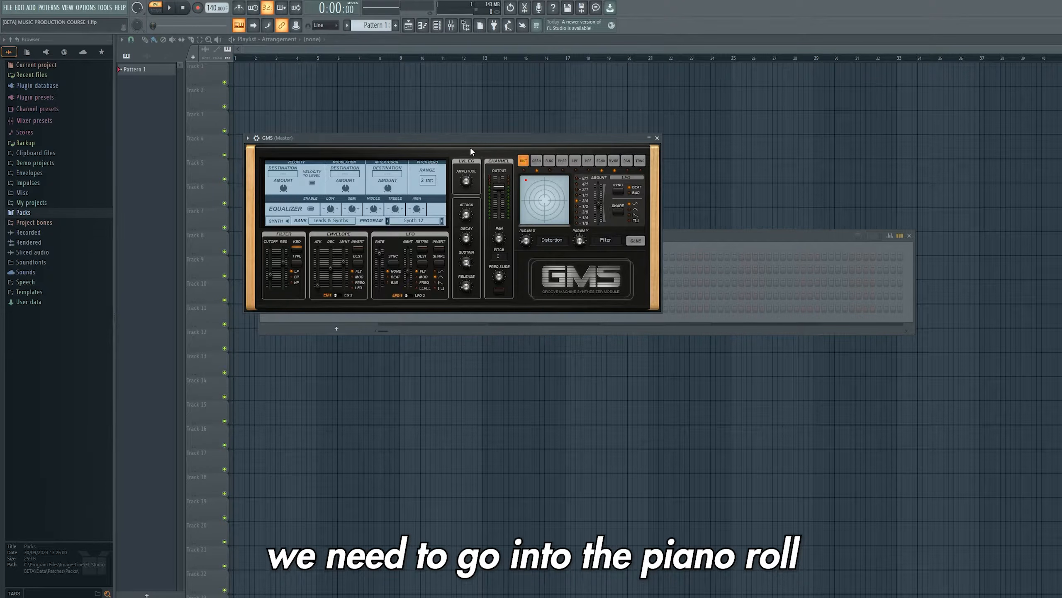
- Close the GMS plugin window and open the piano roll for the GMS channel
click(657, 138)
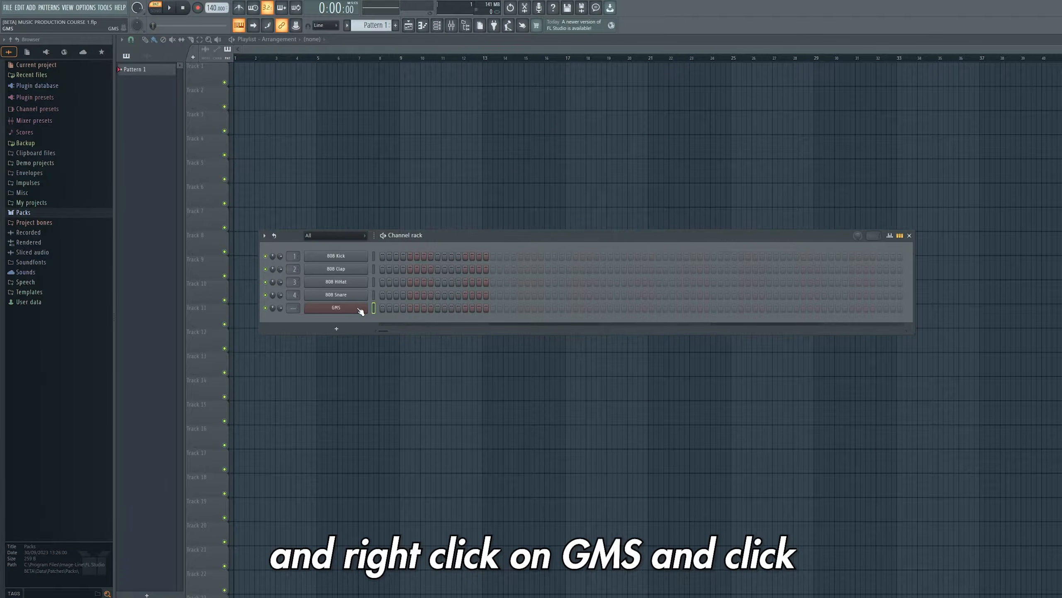
right_click(360, 312)
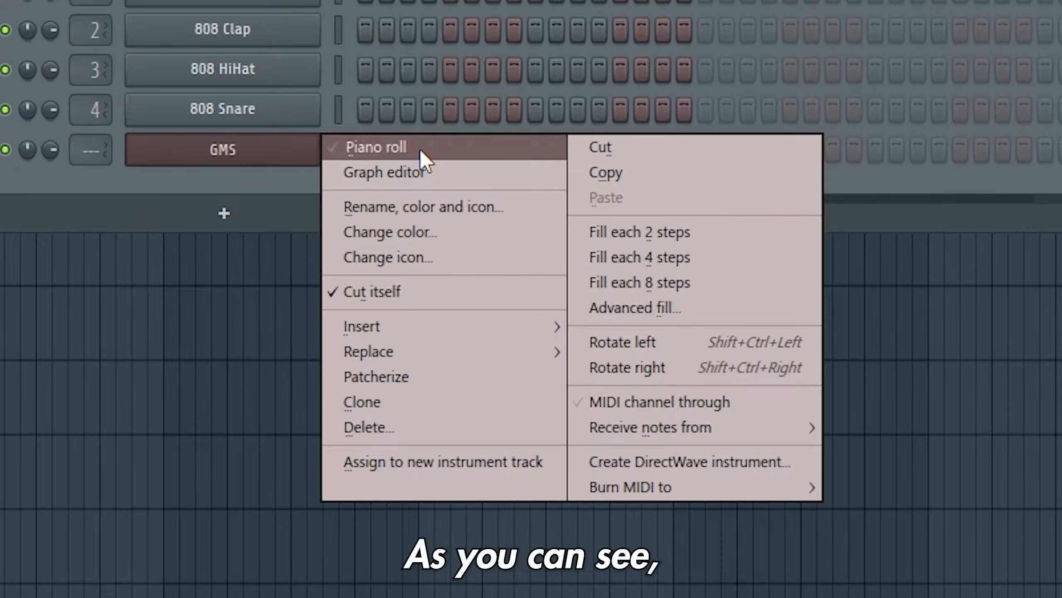
click(420, 148)
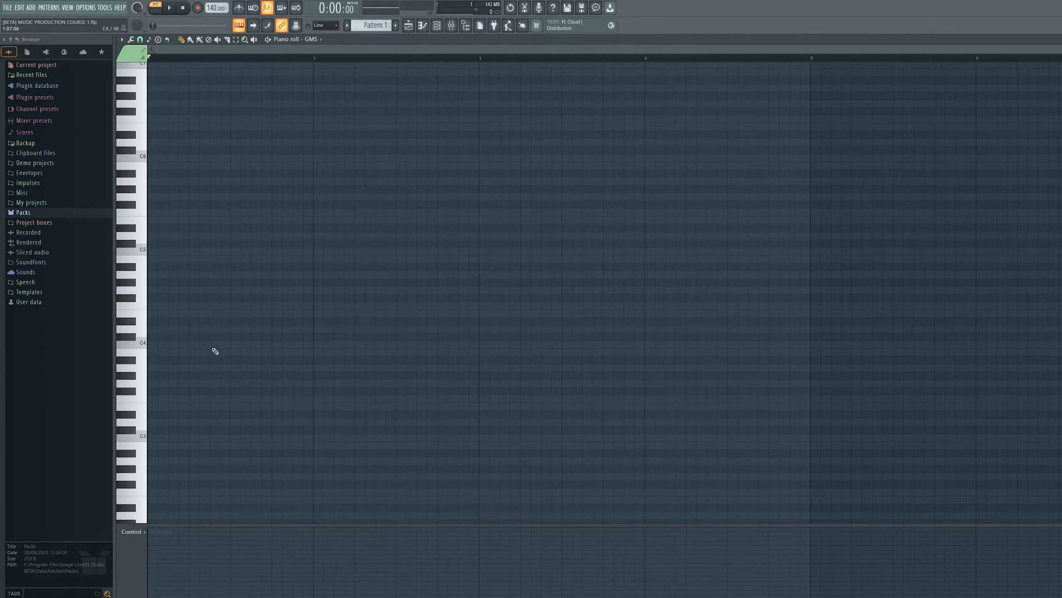
- Audition the GMS sound on low and high keys of the piano roll keyboard
drag(143, 254, 140, 494)
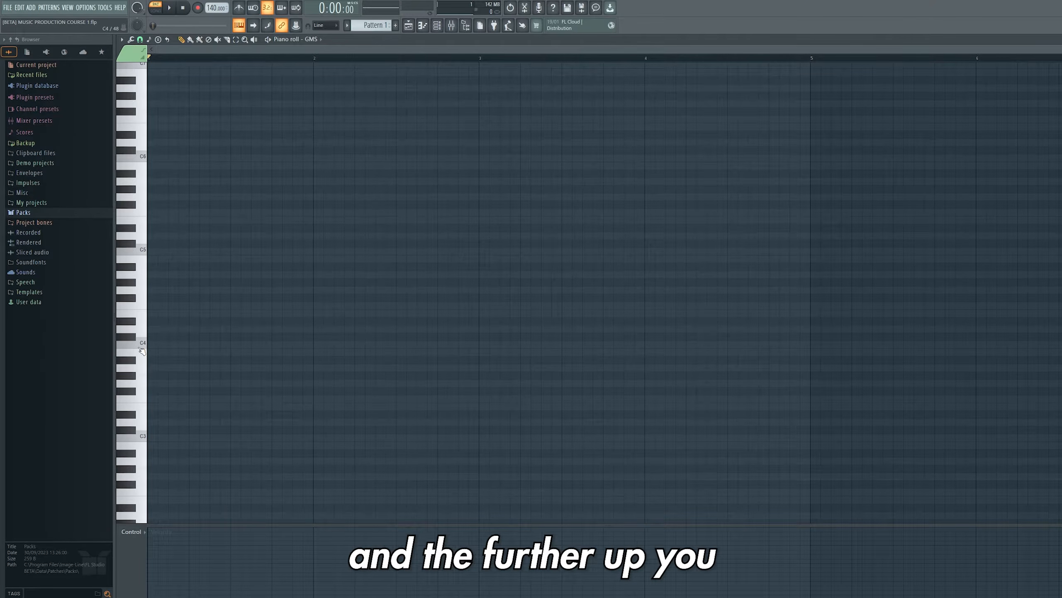
click(141, 347)
click(141, 283)
click(141, 149)
click(144, 105)
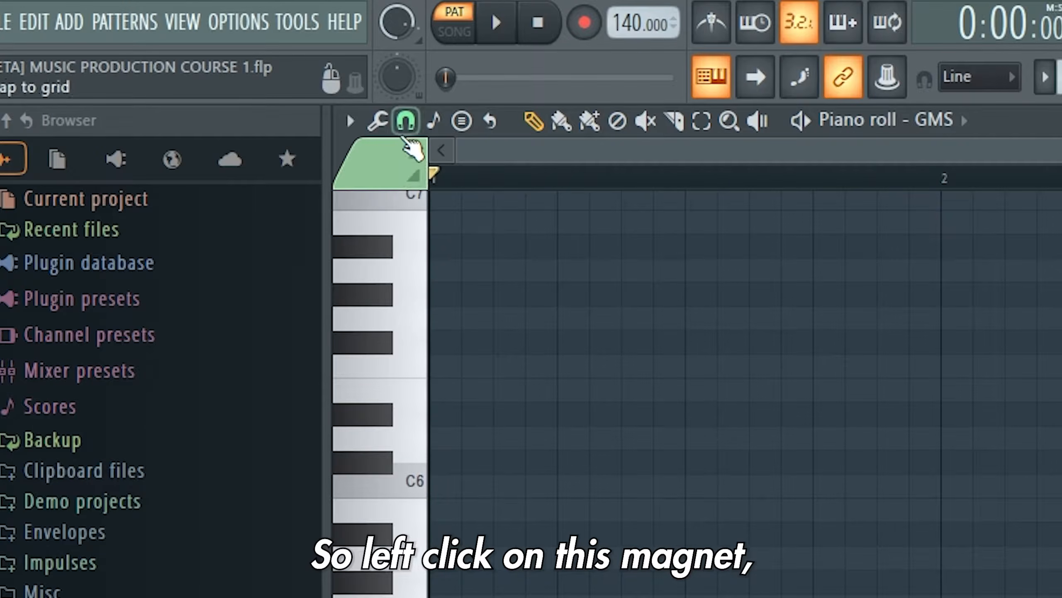
- Set the piano roll snap to Bar and try moving a test note from bar 1 to bar 4
click(407, 136)
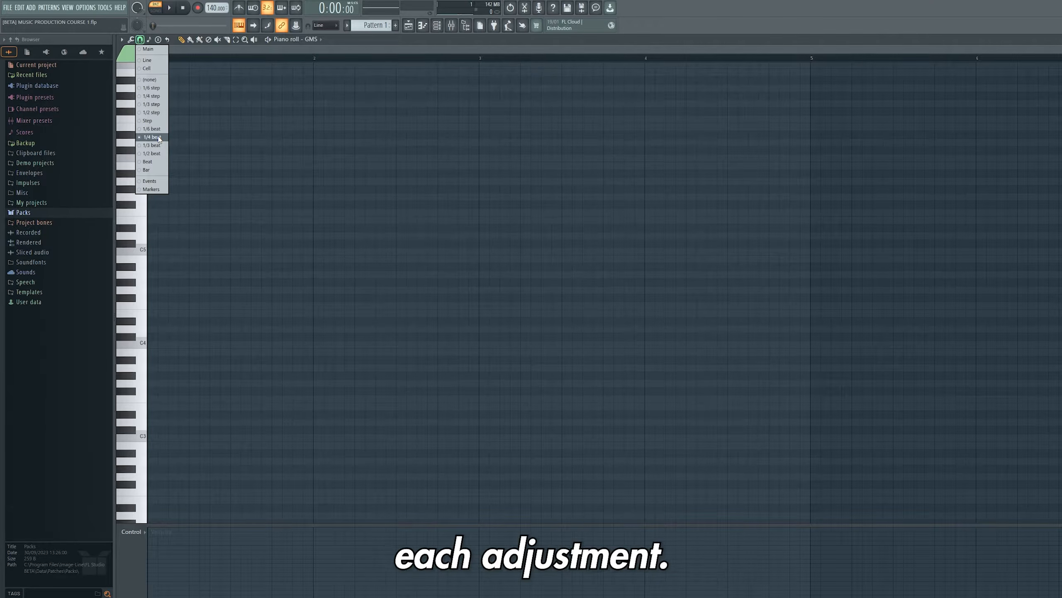
click(156, 170)
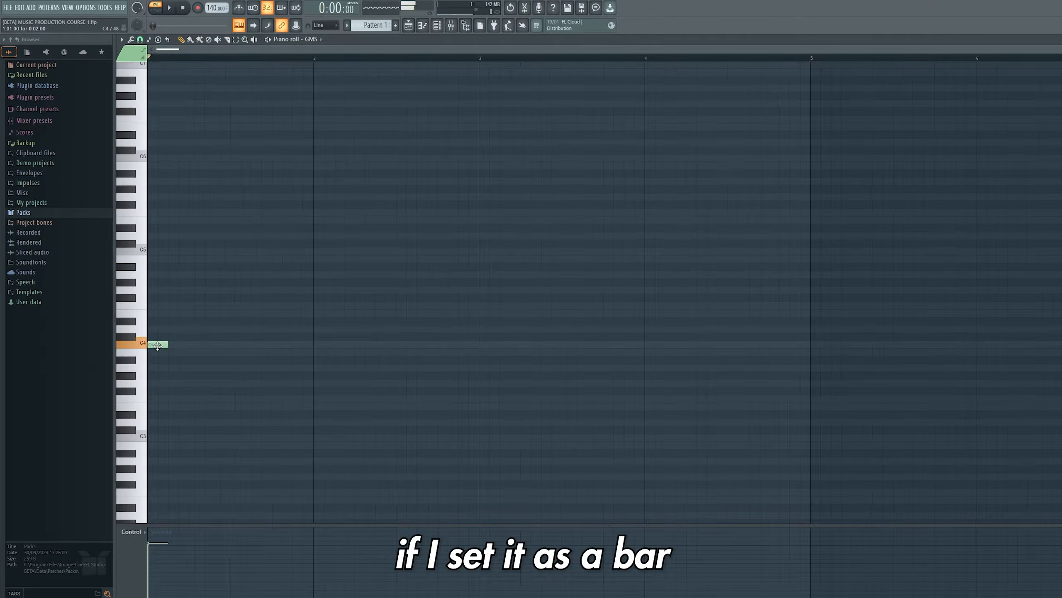
drag(251, 350, 592, 354)
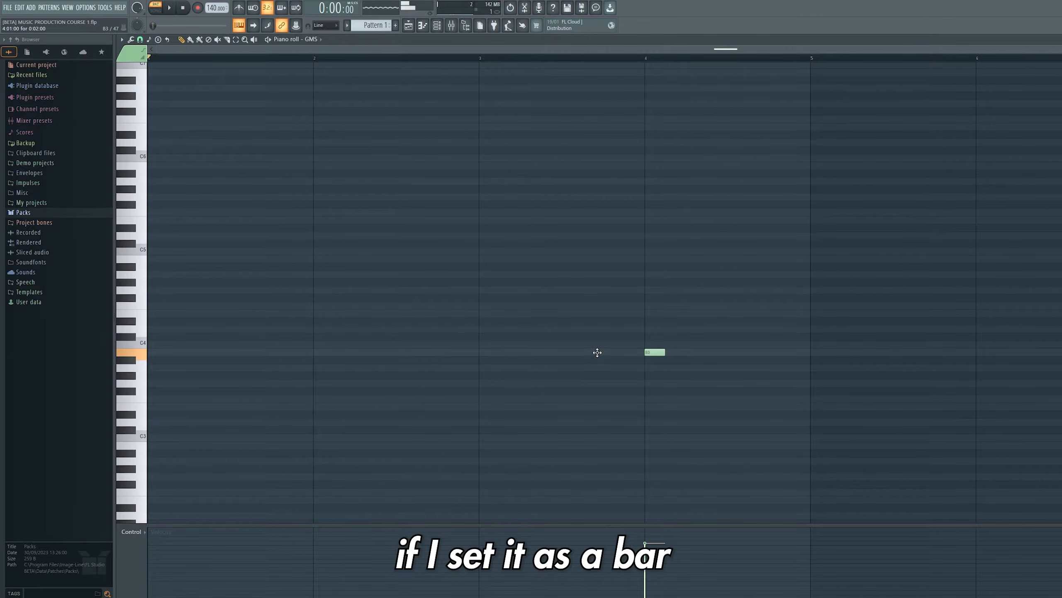
- Set the piano roll snap to 1/4 step and try moving a test C4 note along the grid
click(140, 39)
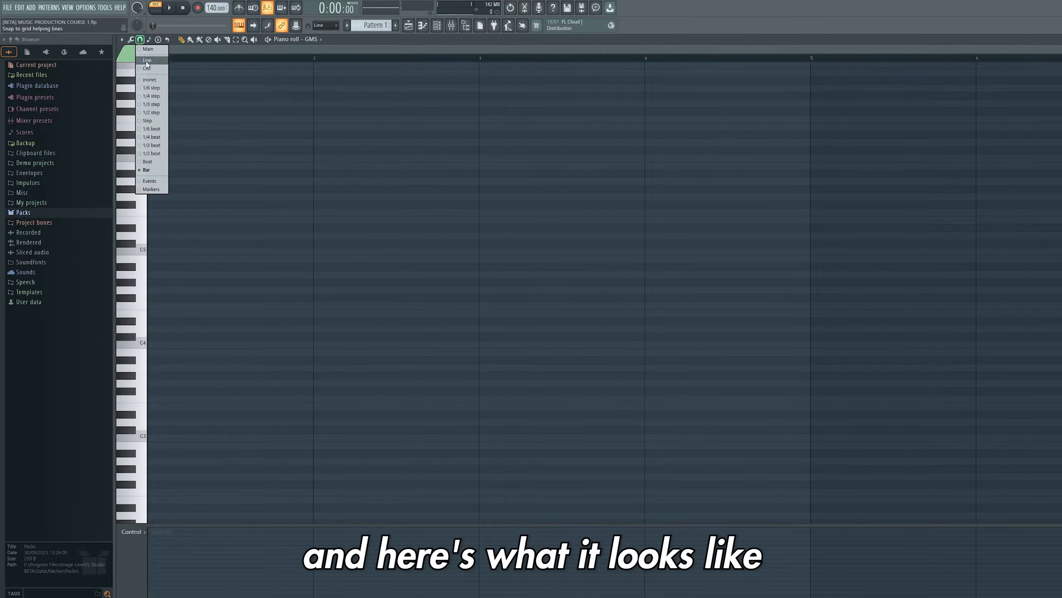
click(160, 98)
mouse_move(161, 344)
mouse_down()
mouse_move(296, 343)
mouse_move(264, 343)
mouse_up()
- Change the piano roll snap to 1/4 beat and finally to Step
click(140, 39)
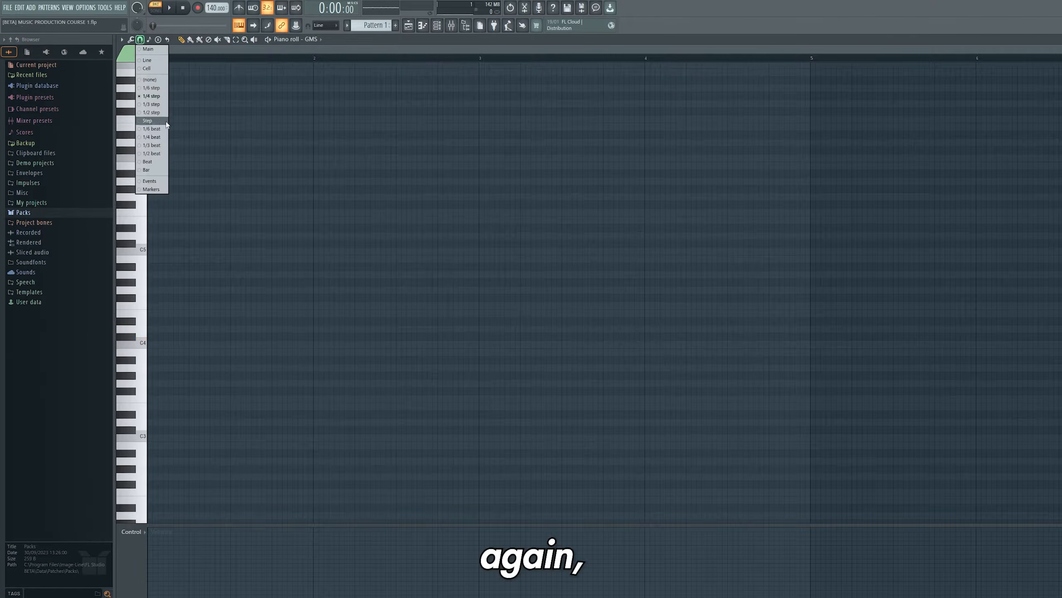
click(158, 137)
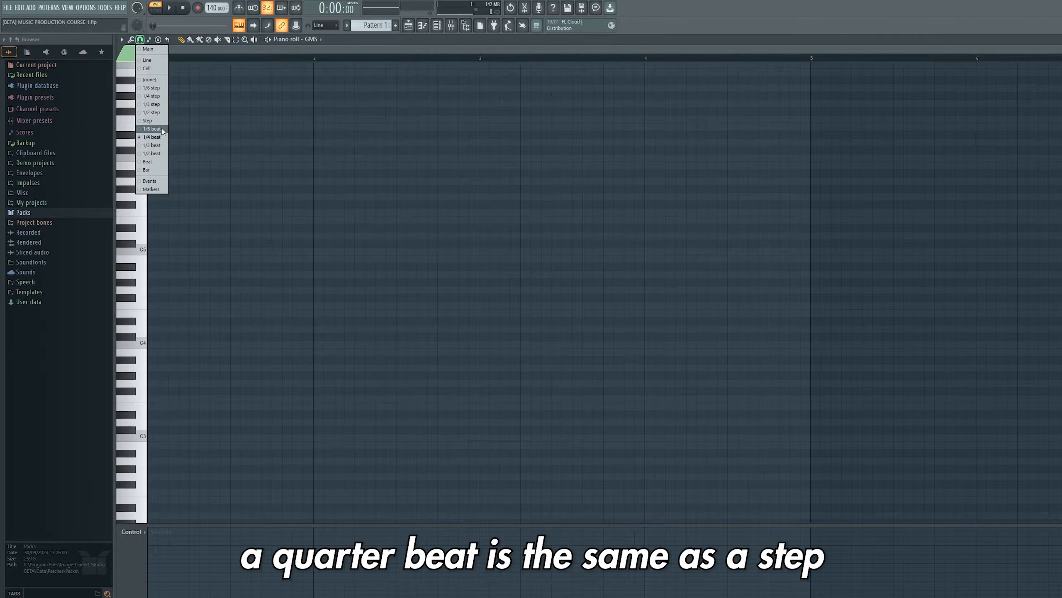
click(160, 121)
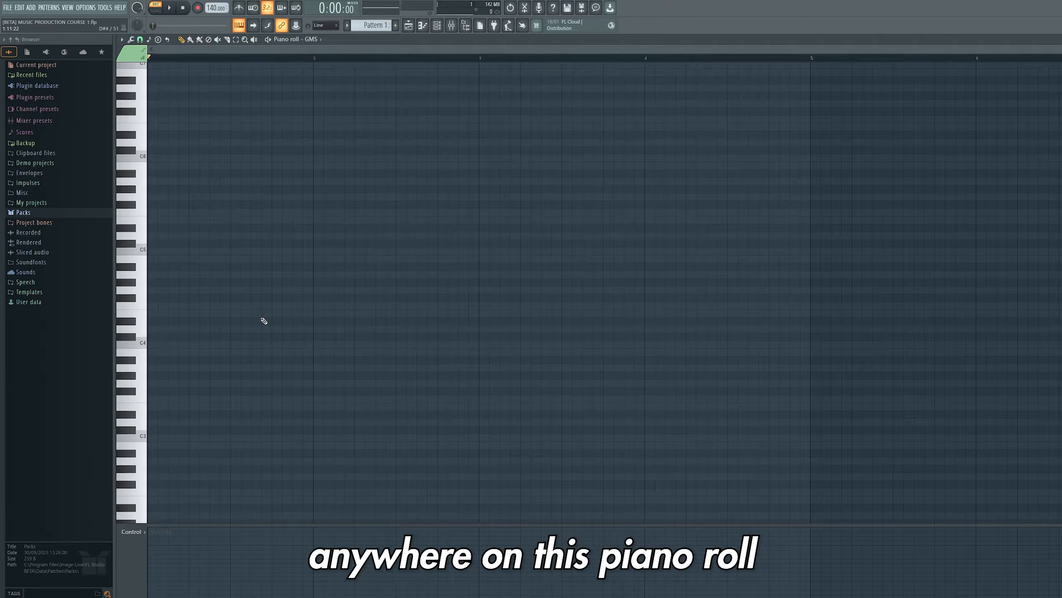
- Place a trial E4 note, move it to C4 at the start of bar 1, shorten it to one step and delete it
click(264, 314)
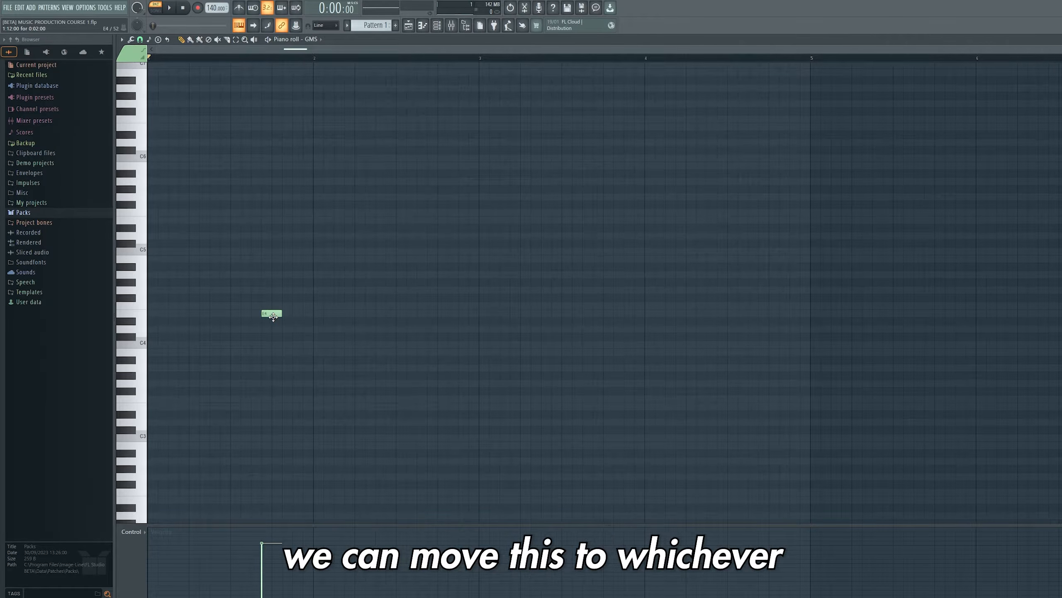
drag(273, 316, 153, 351)
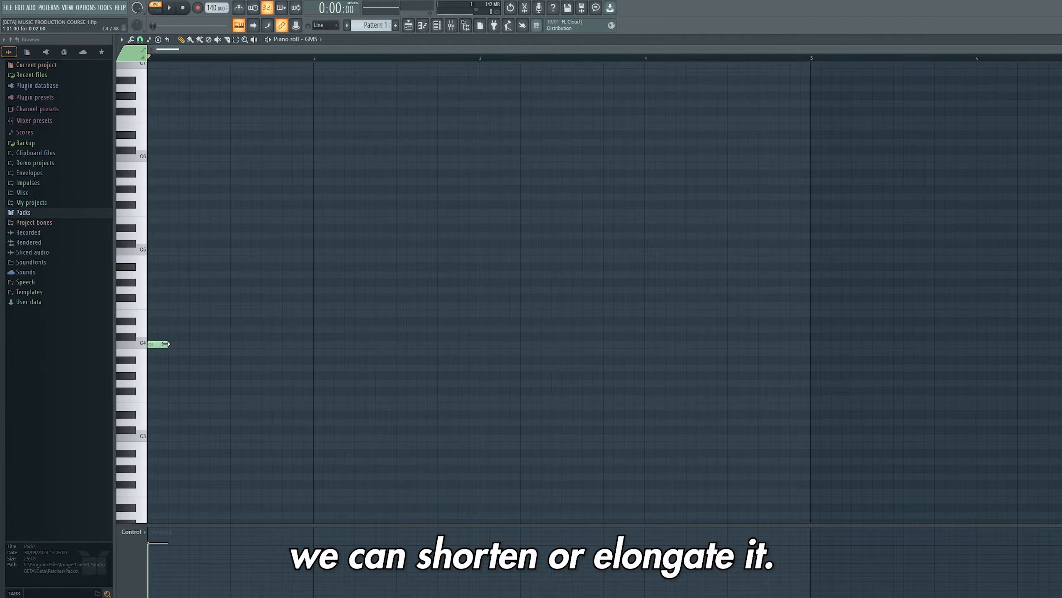
mouse_move(165, 343)
mouse_down()
mouse_move(500, 345)
mouse_move(156, 344)
mouse_up()
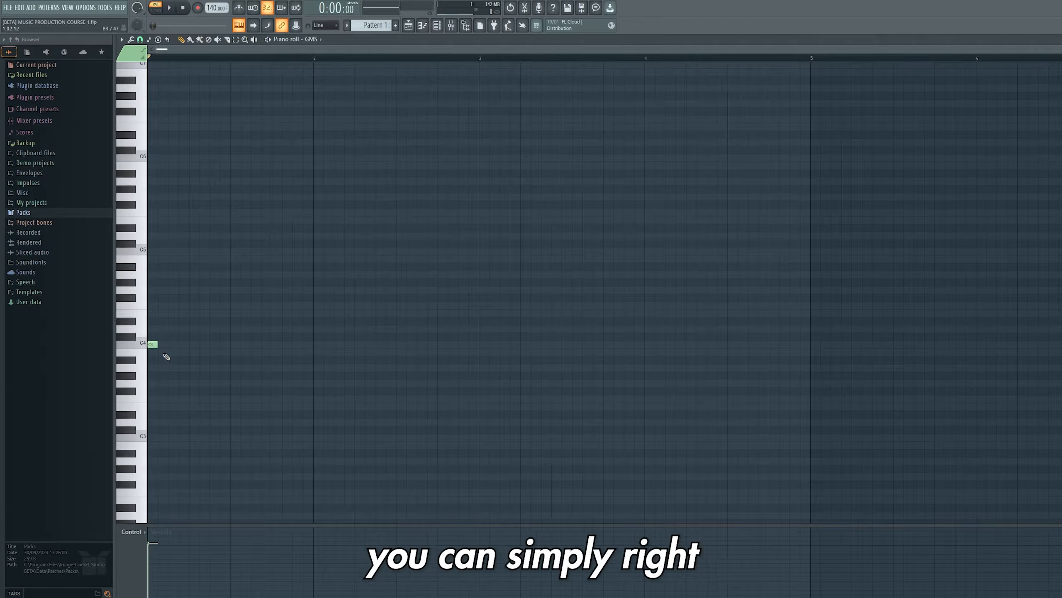
right_click(150, 344)
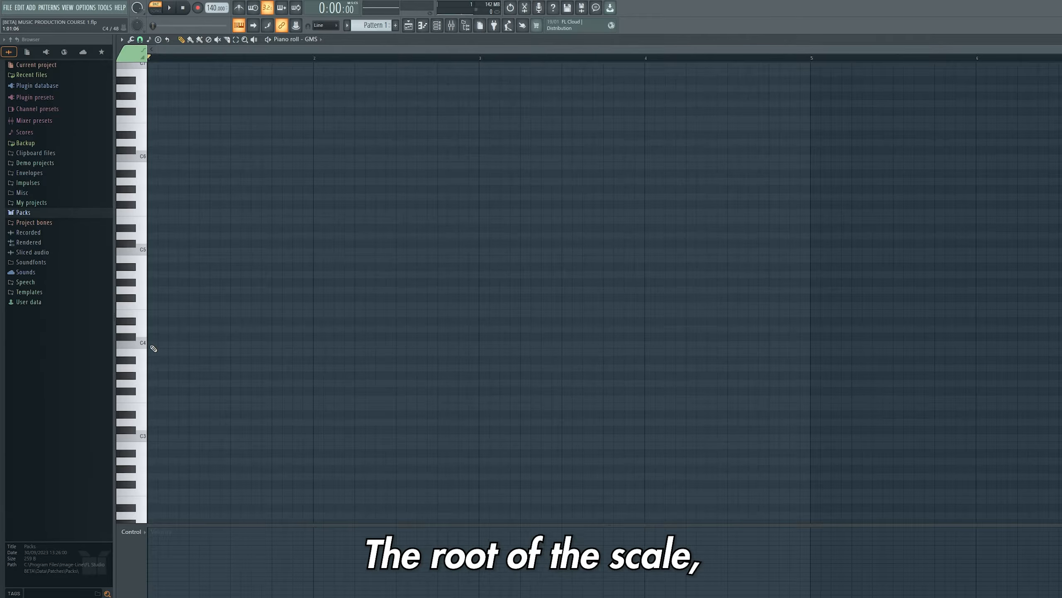
- Add a one-step A3 note at the start of bar 1 and set the scale highlighting root note to A
click(151, 368)
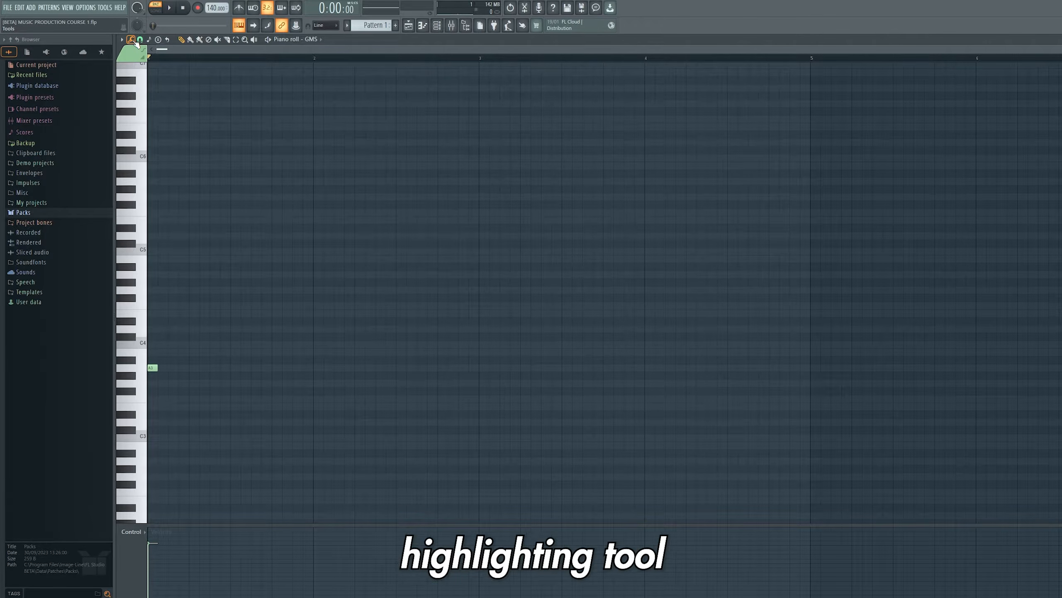
click(122, 40)
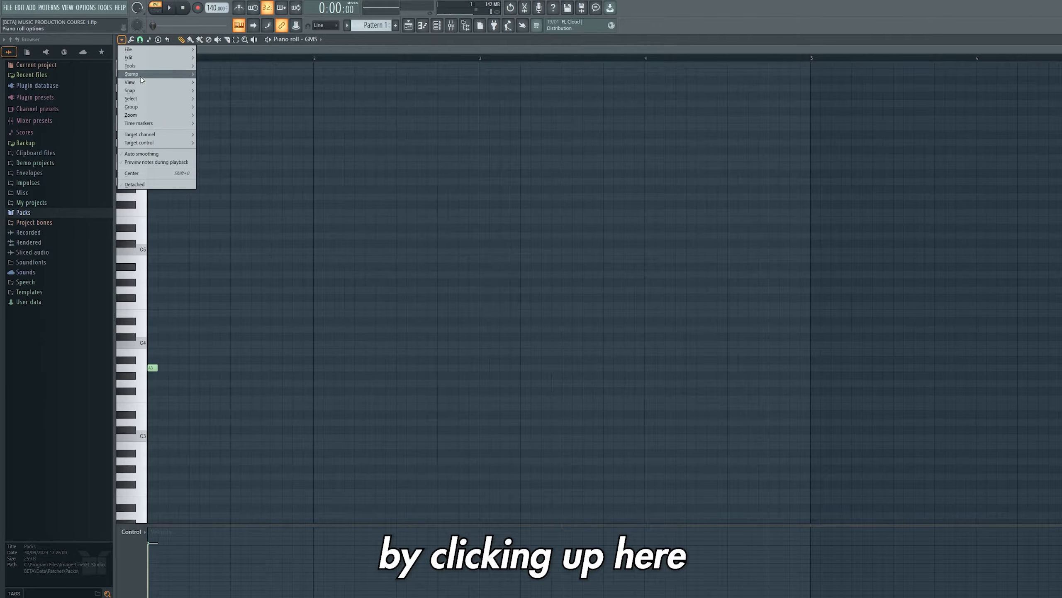
mouse_move(141, 83)
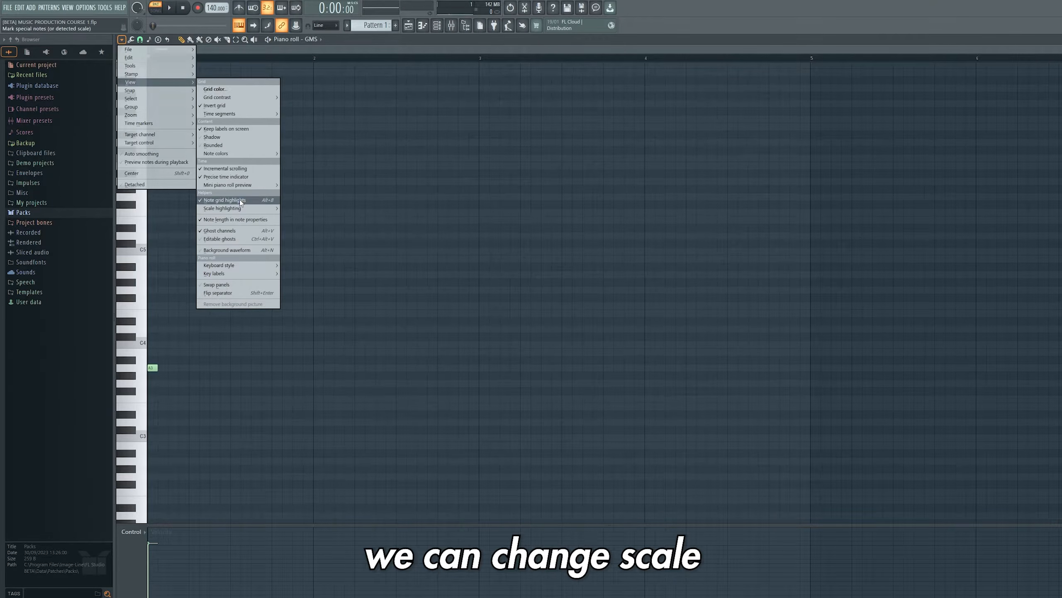
mouse_move(247, 209)
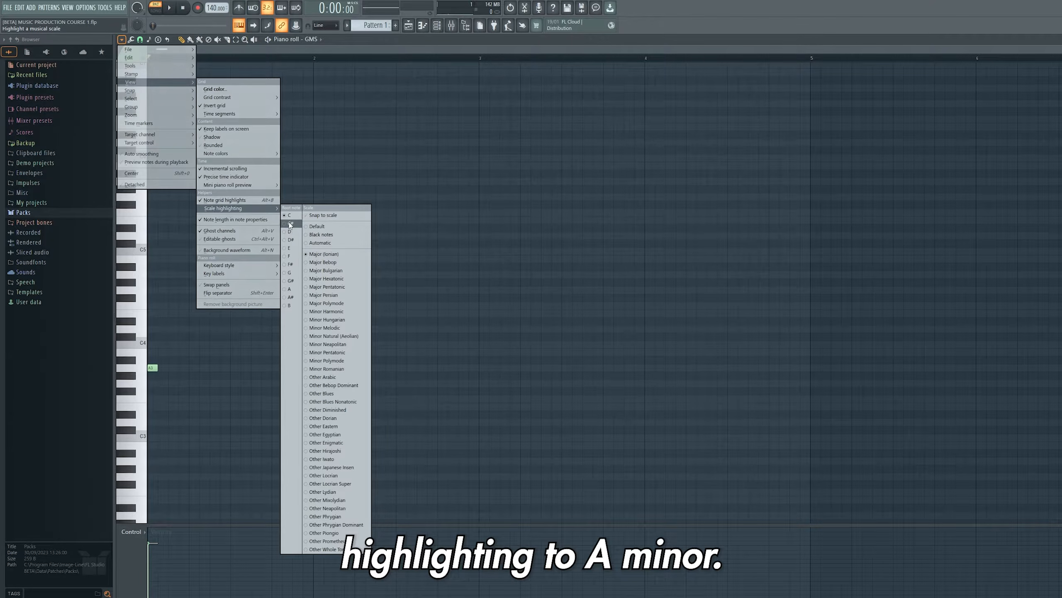
click(290, 290)
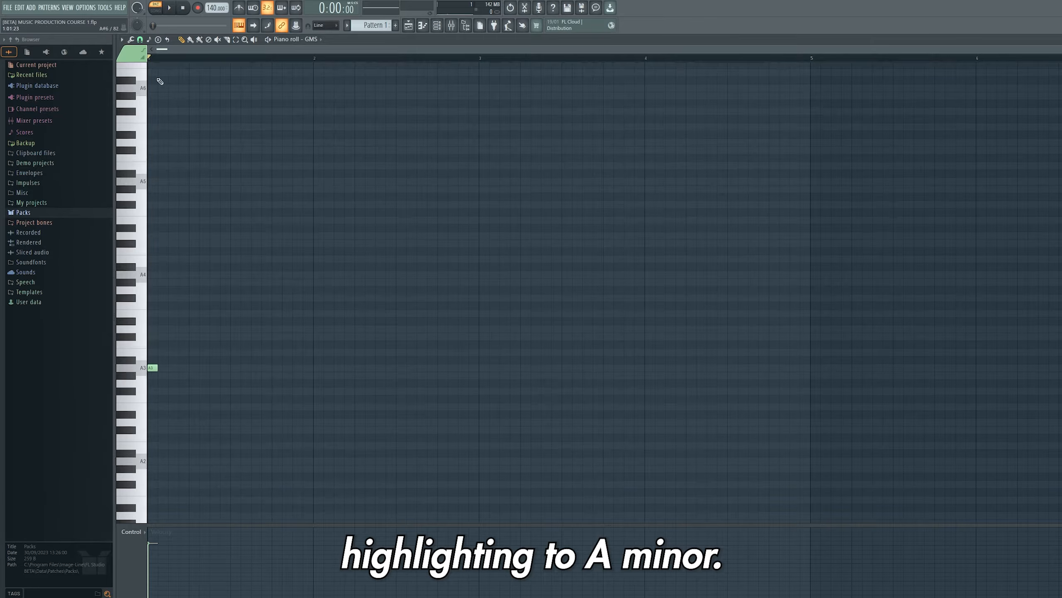
- Set the piano roll's scale highlighting to Minor Natural (Aeolian)
click(121, 39)
mouse_move(143, 54)
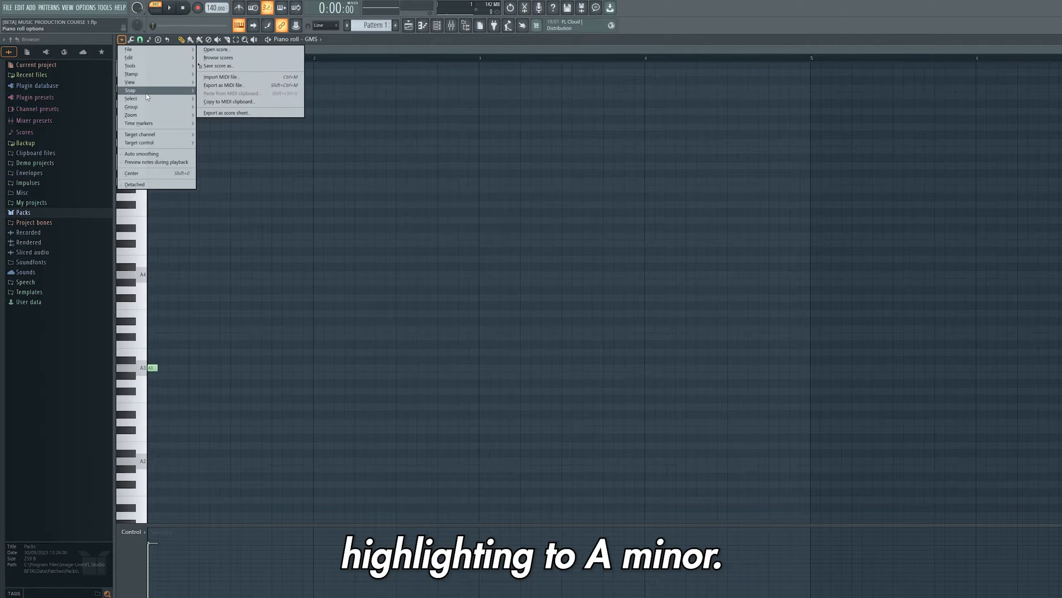
mouse_move(130, 82)
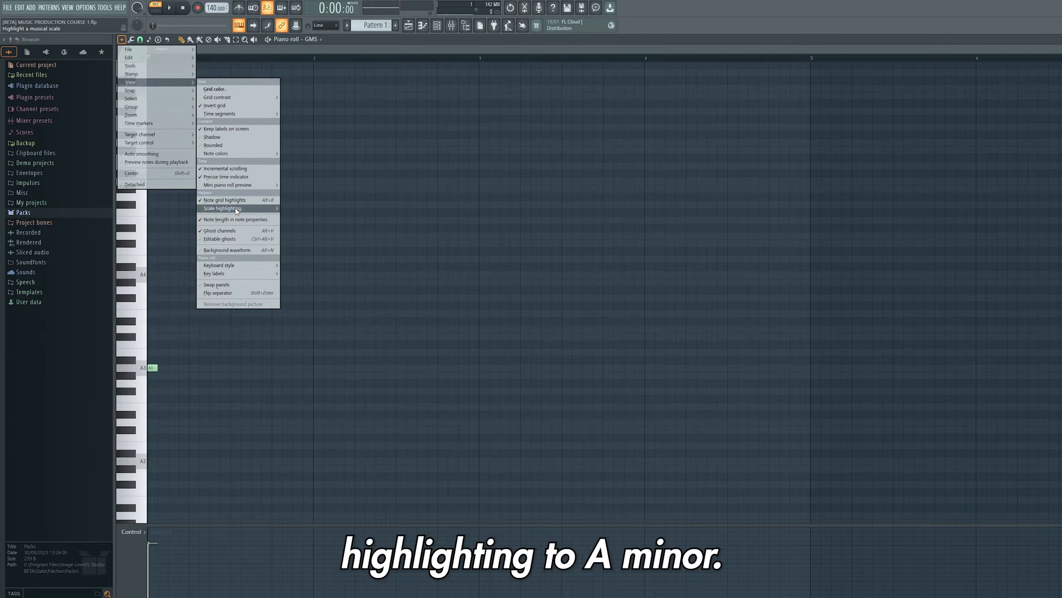
mouse_move(234, 210)
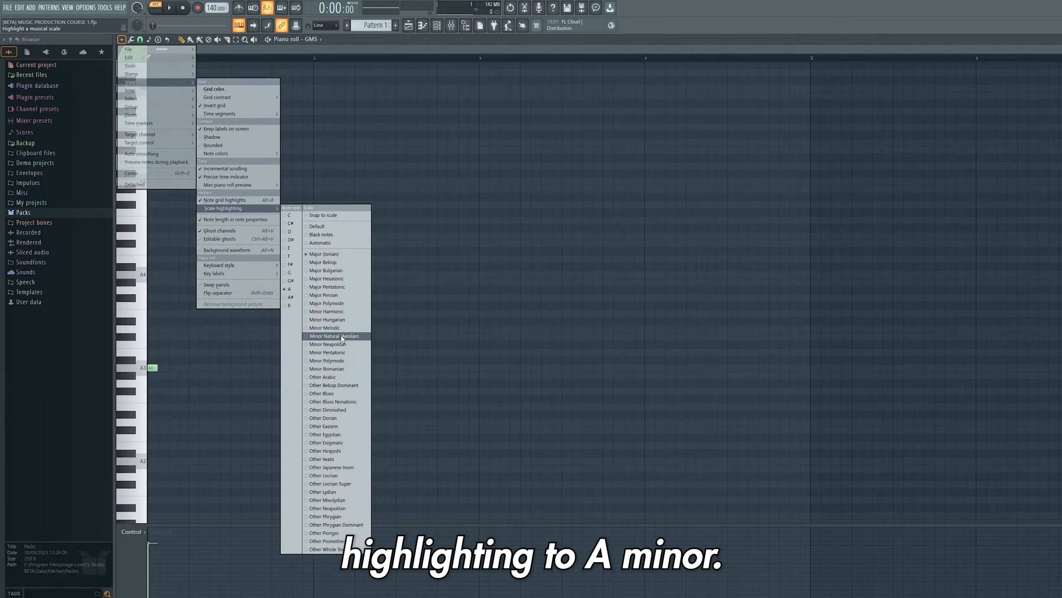
click(334, 336)
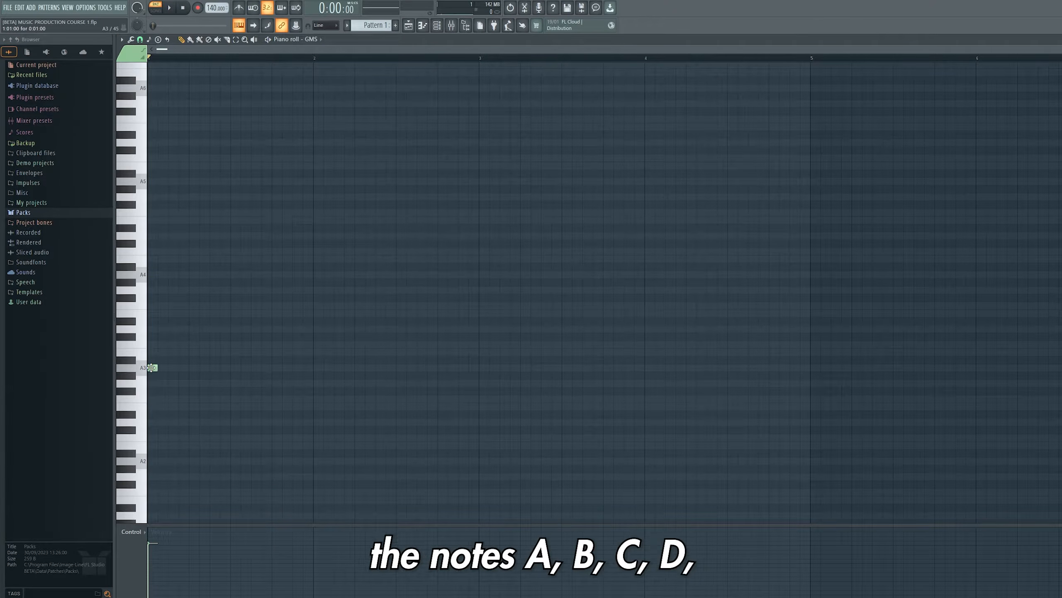
- Stack one-step B3, C4, D4, E4, F4 and G4 notes above the A3 at the start of bar 1
click(153, 353)
click(155, 344)
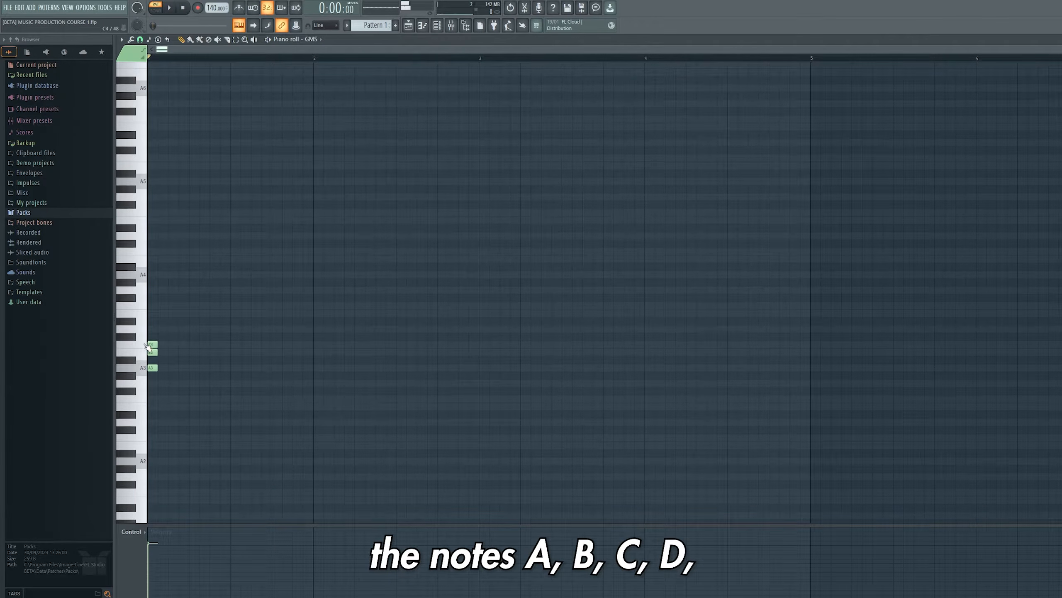
click(155, 329)
click(161, 313)
click(161, 305)
click(161, 290)
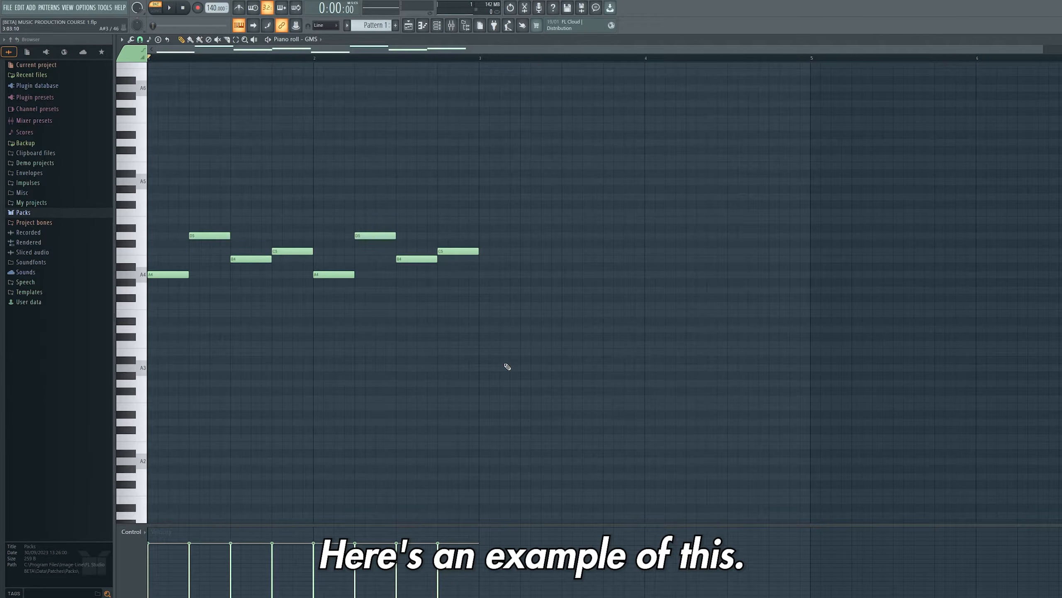
- Play the two-bar example phrase in A minor and its variant containing out-of-scale A#4 notes
key(space)
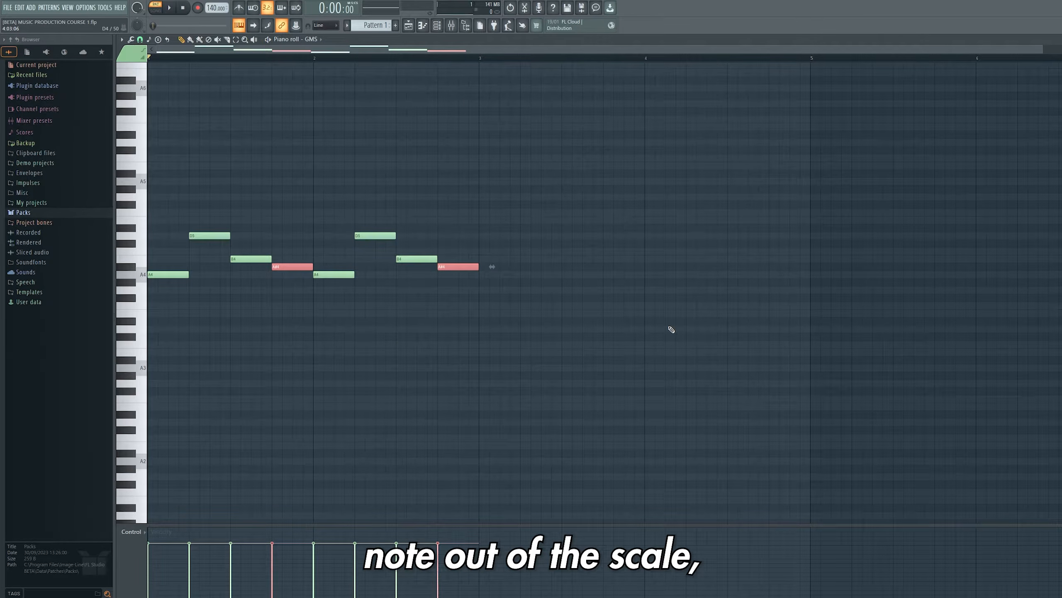
key(space)
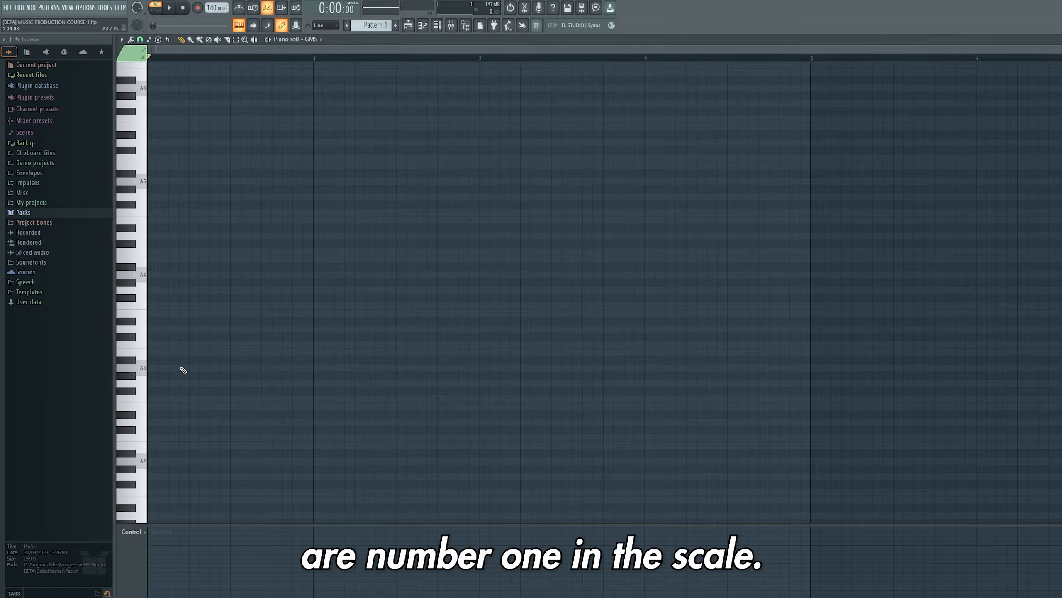
- Write a four-bar line of A3, E4, A3, E4 and G4 notes lasting 3, 5, 3, 2 and 3 beats
click(152, 368)
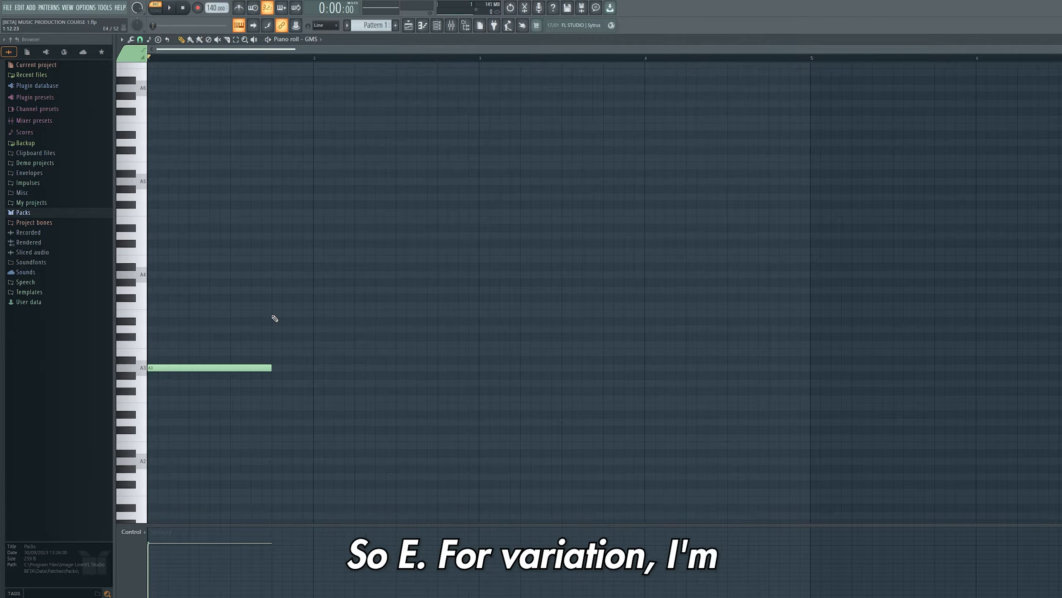
click(272, 313)
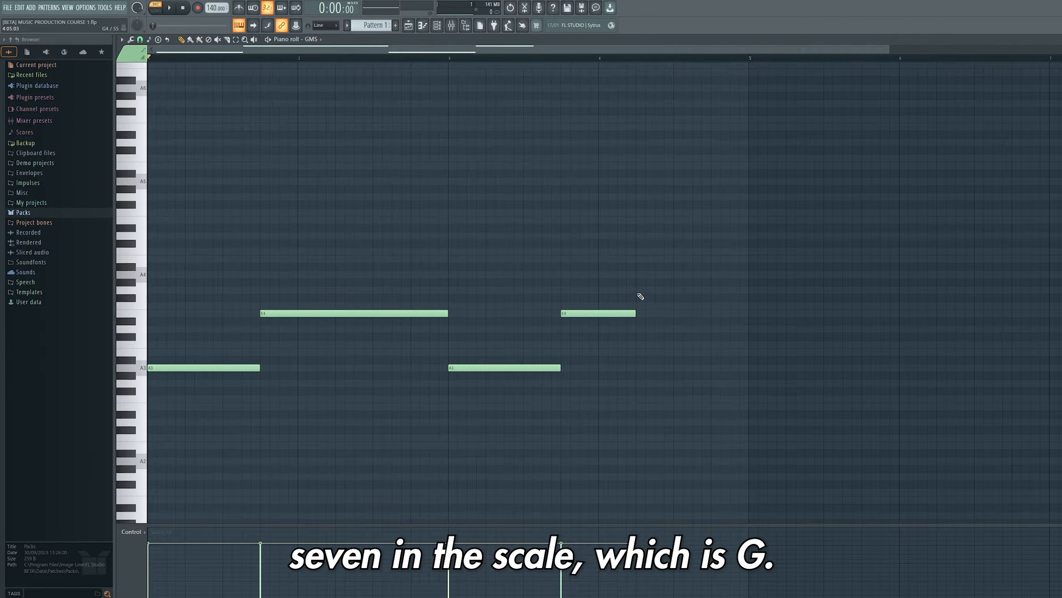
click(640, 291)
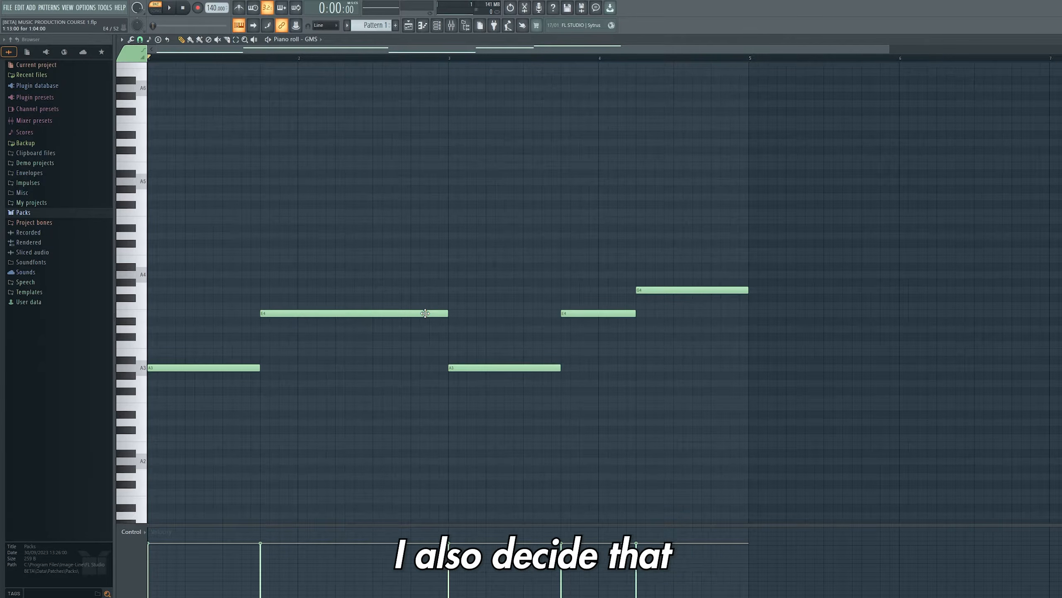
- Move both E4 notes and the G4 note down one octave to E3 and G3
click(426, 313)
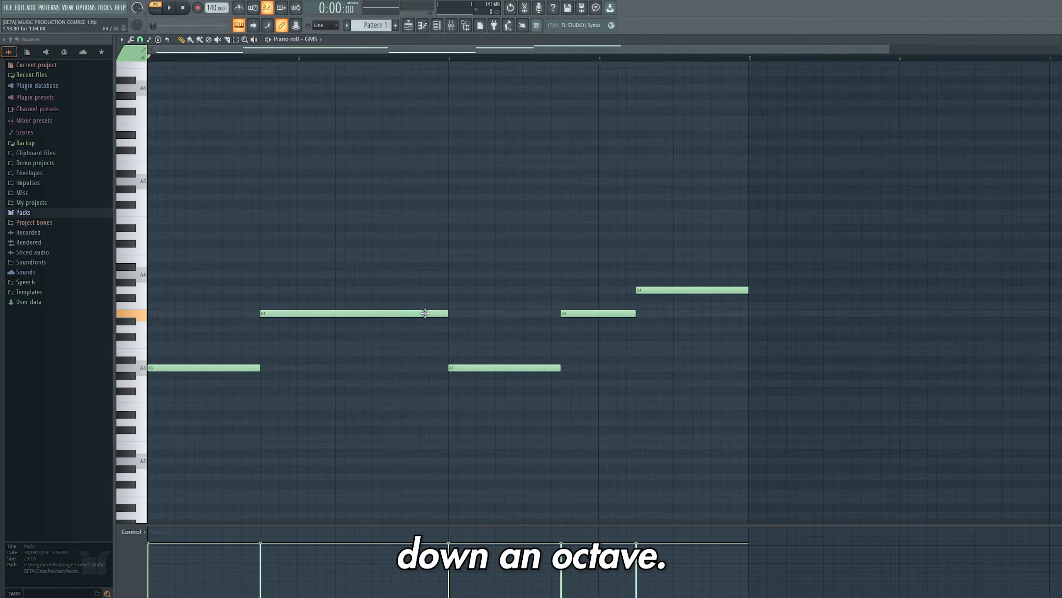
drag(424, 322, 425, 416)
drag(615, 316, 614, 407)
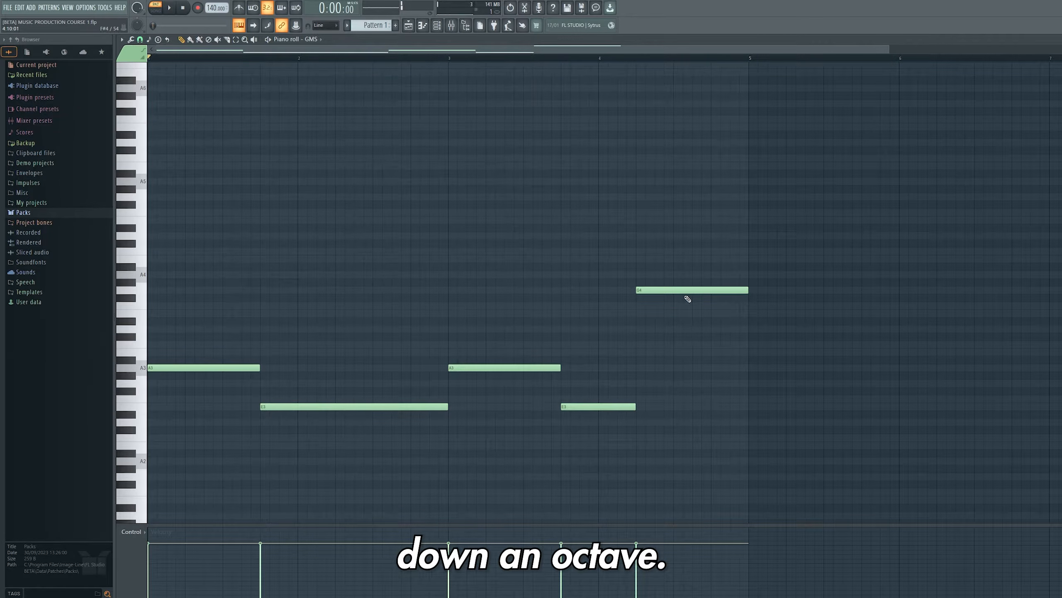
drag(680, 290, 681, 383)
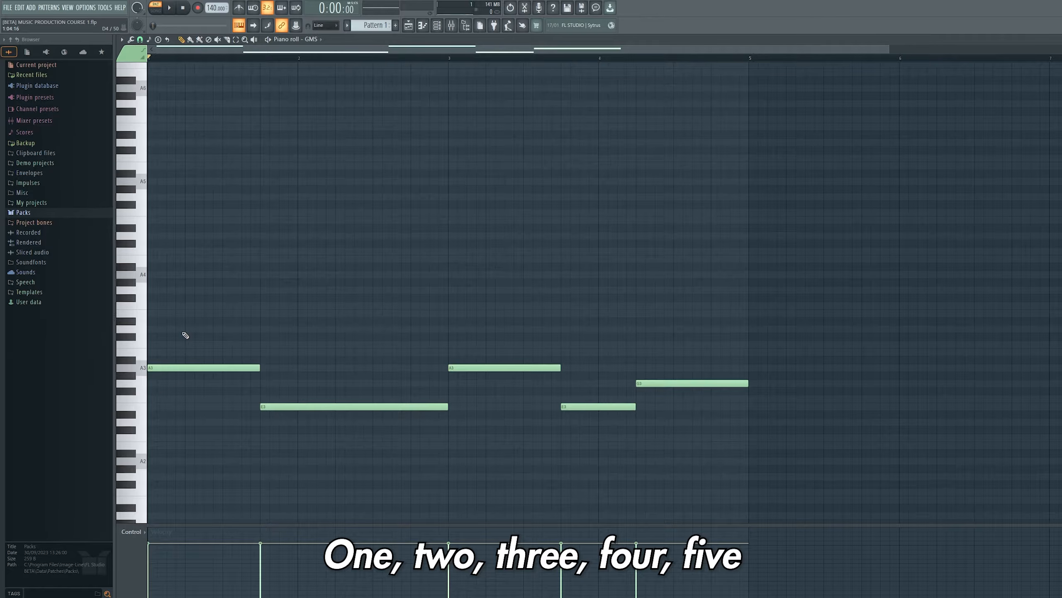
- Layer fifths above the bass notes with E4, B3, E4, B3 and D4 at matching lengths, and play the pattern
drag(186, 314, 161, 314)
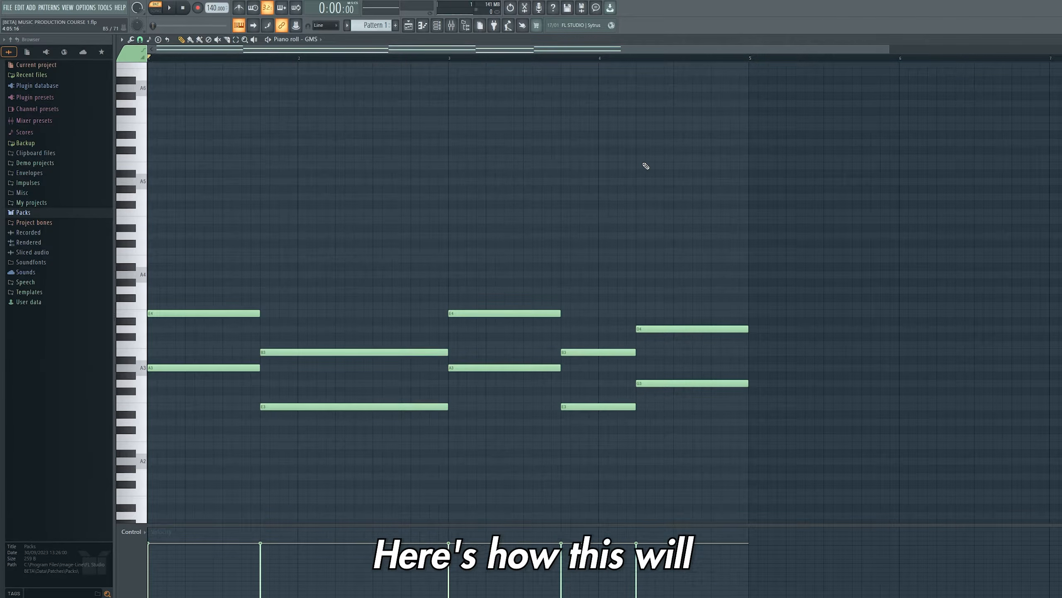
key(space)
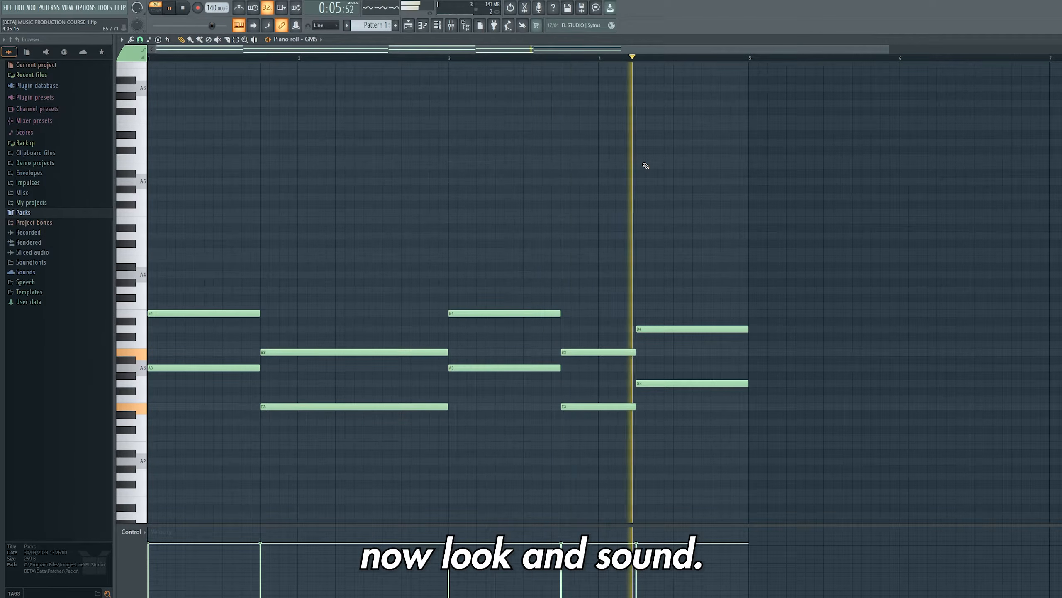
key(space)
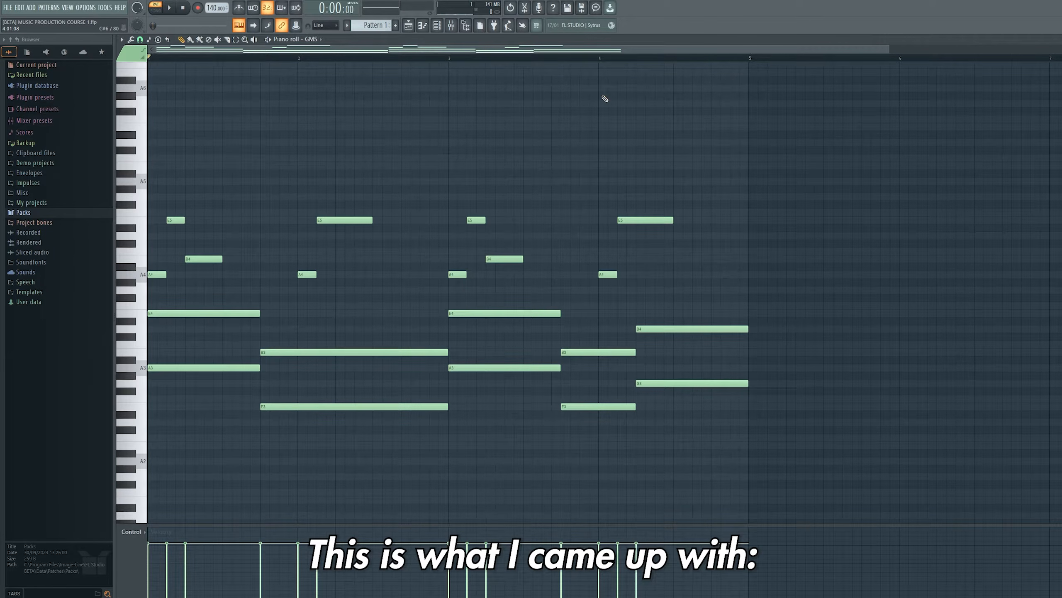
- Play back the four-bar pattern with its upper melody of A4, E5 and B4 notes
key(space)
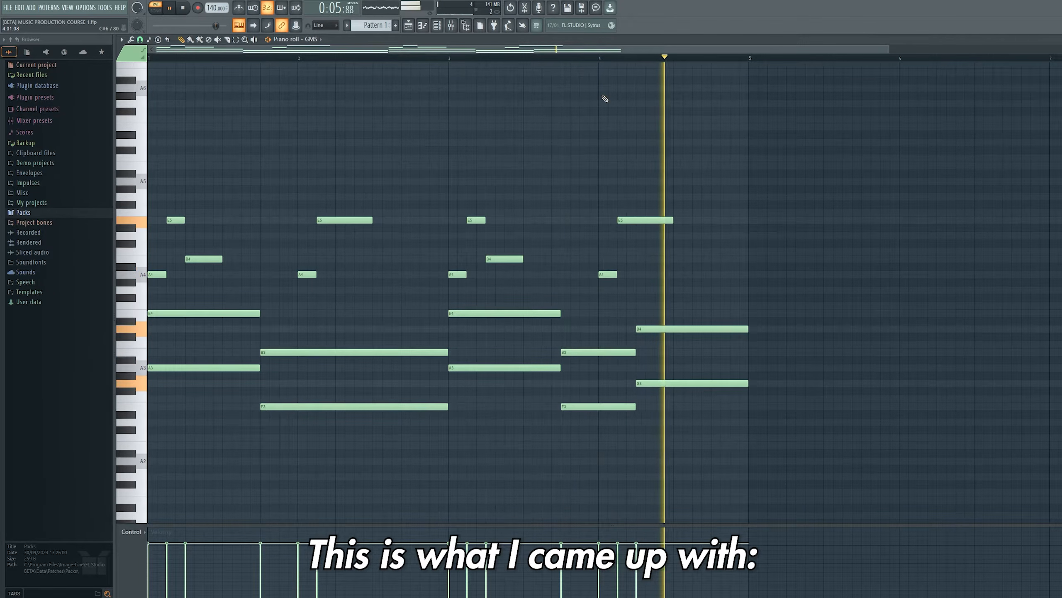
key(space)
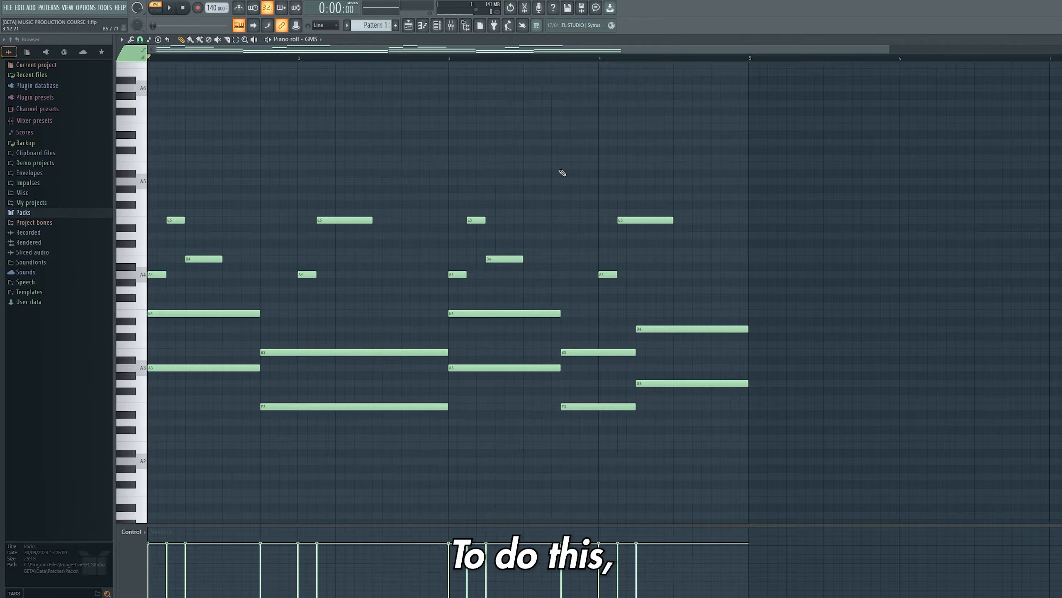
- Route the GMS channel to mixer track 5 and load Fruity Parametric EQ 2 into Slot 1 of that insert
click(441, 30)
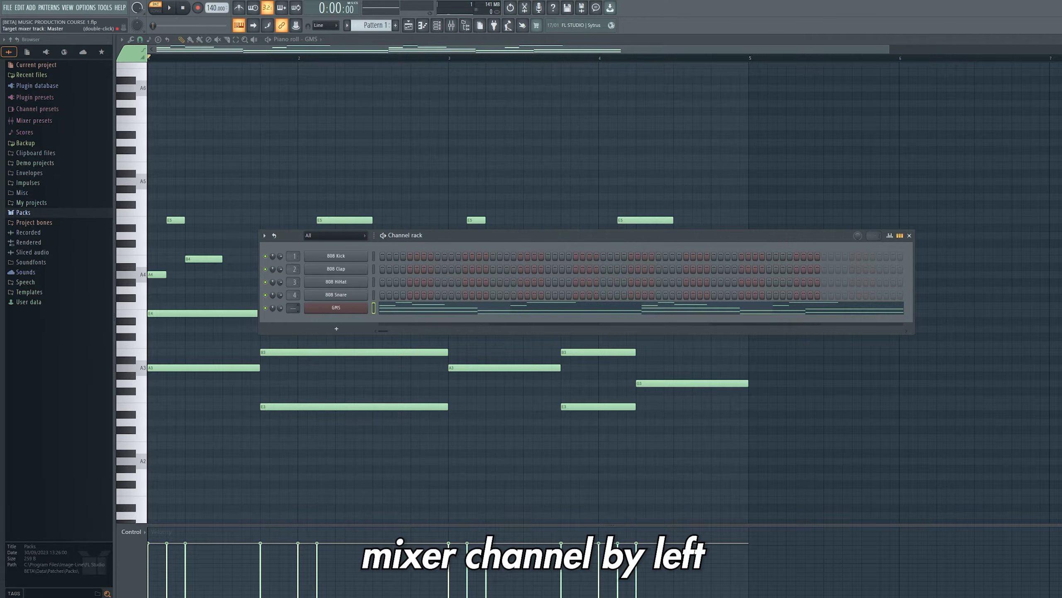
drag(294, 308, 293, 298)
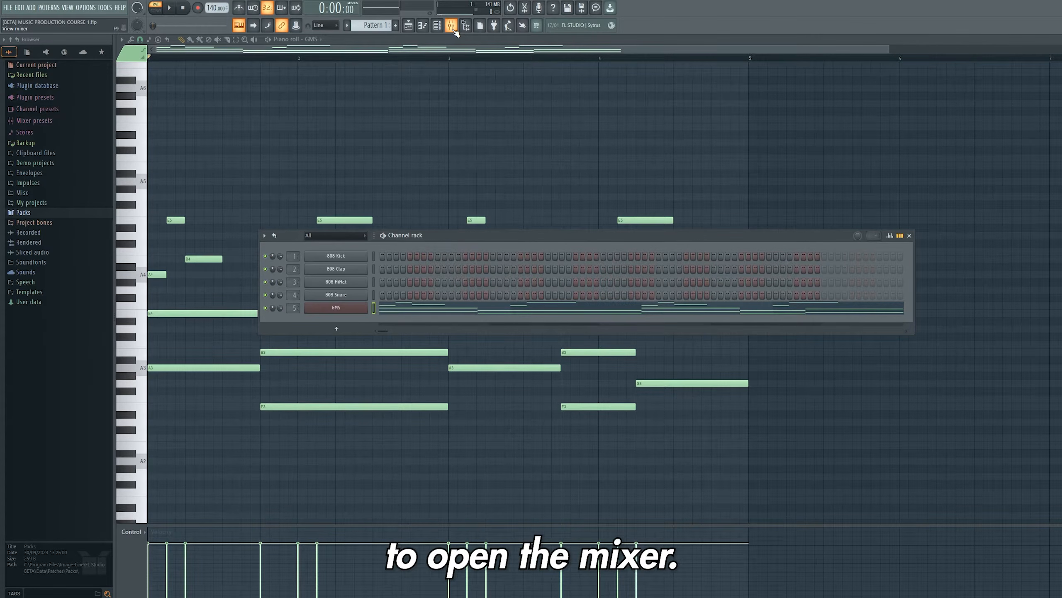
click(455, 31)
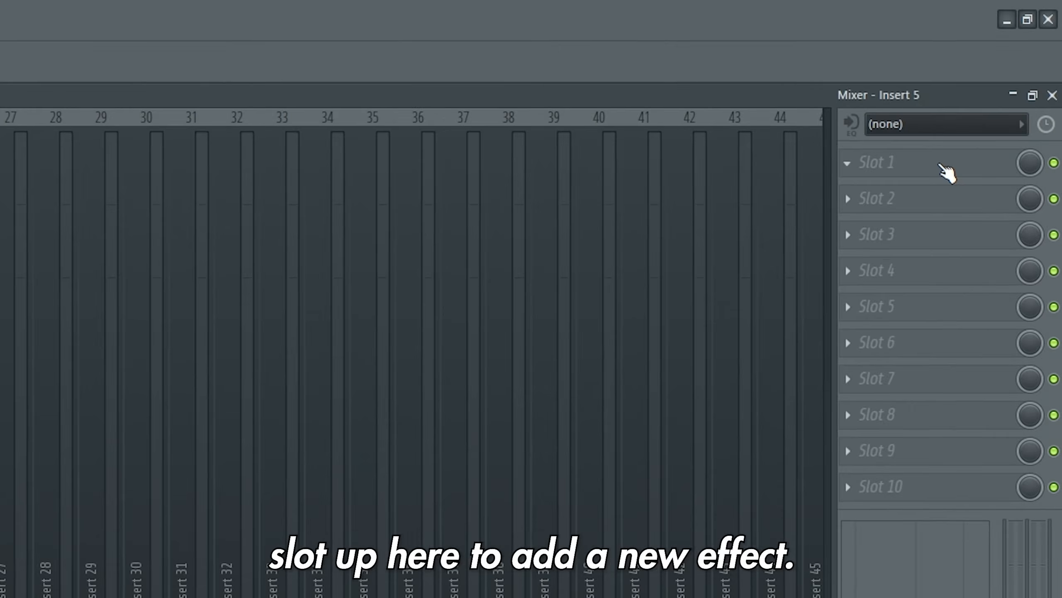
click(948, 171)
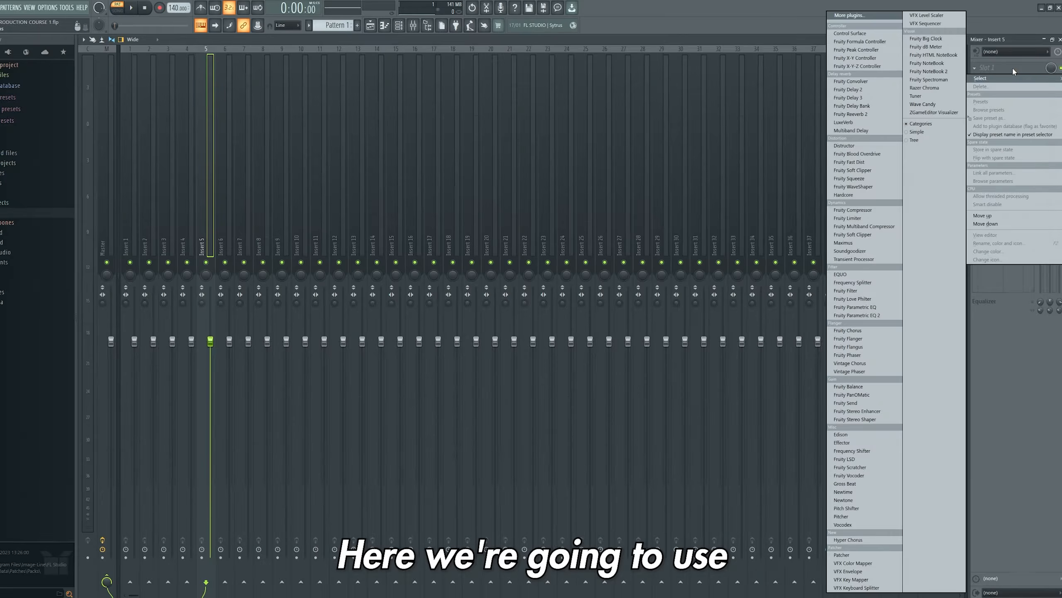
click(872, 316)
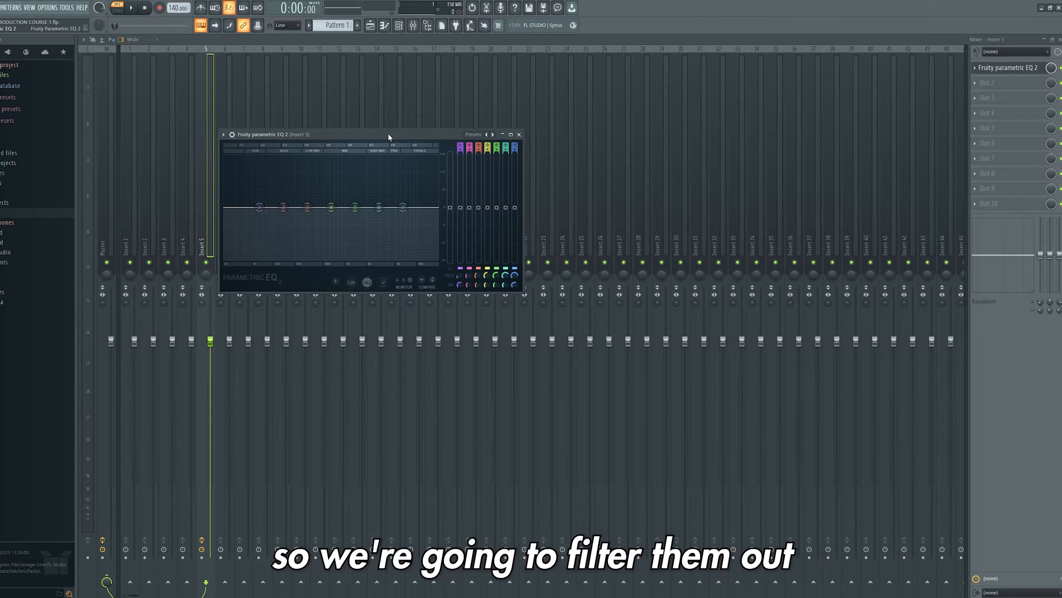
- Apply the 20Hz + 18kHz cut preset to the EQ and raise its high-pass cutoff into the bass range
click(223, 134)
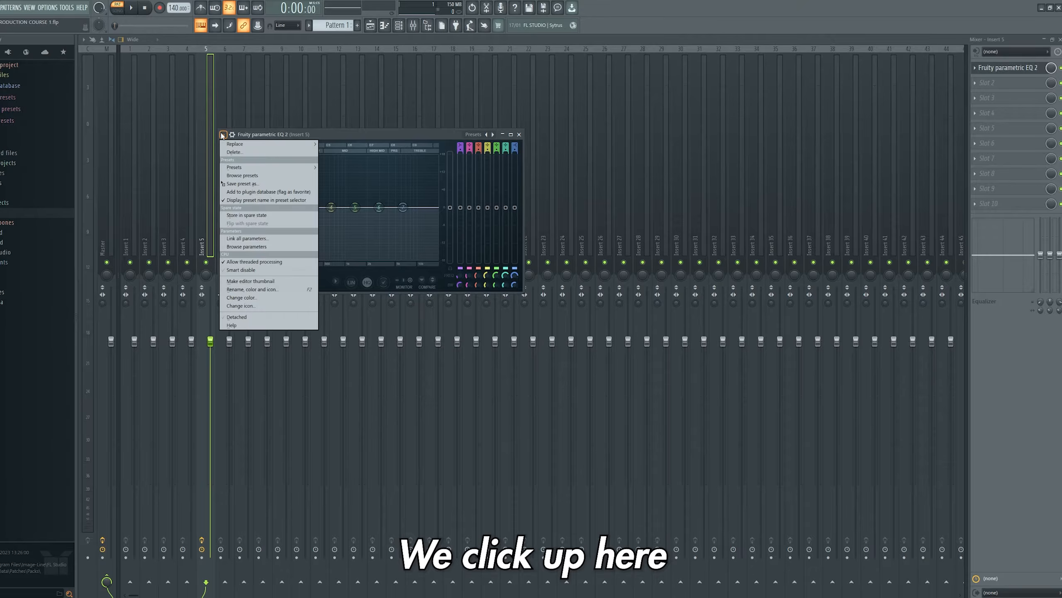
mouse_move(293, 167)
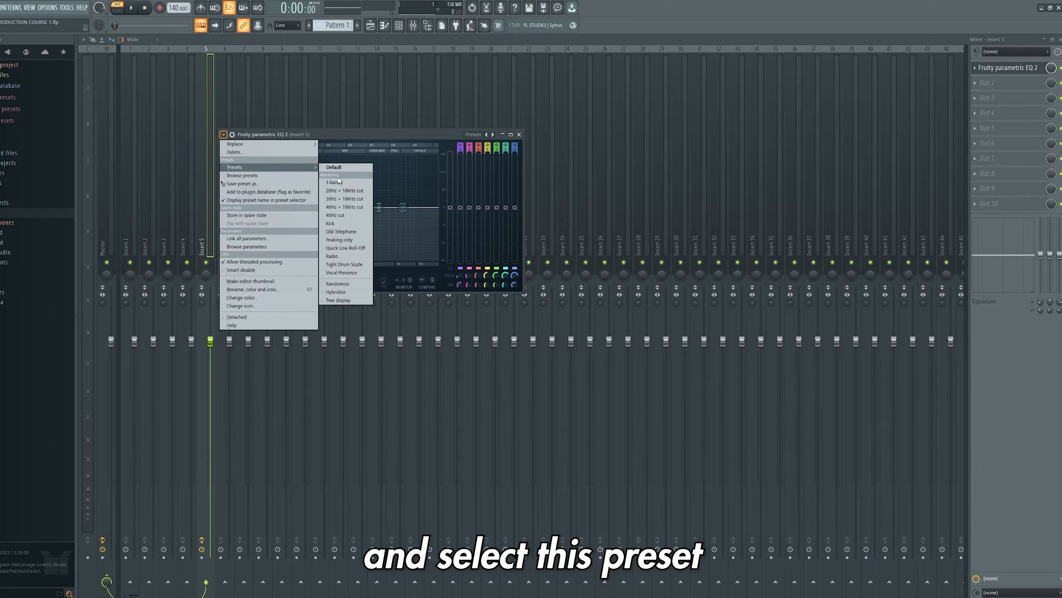
click(365, 194)
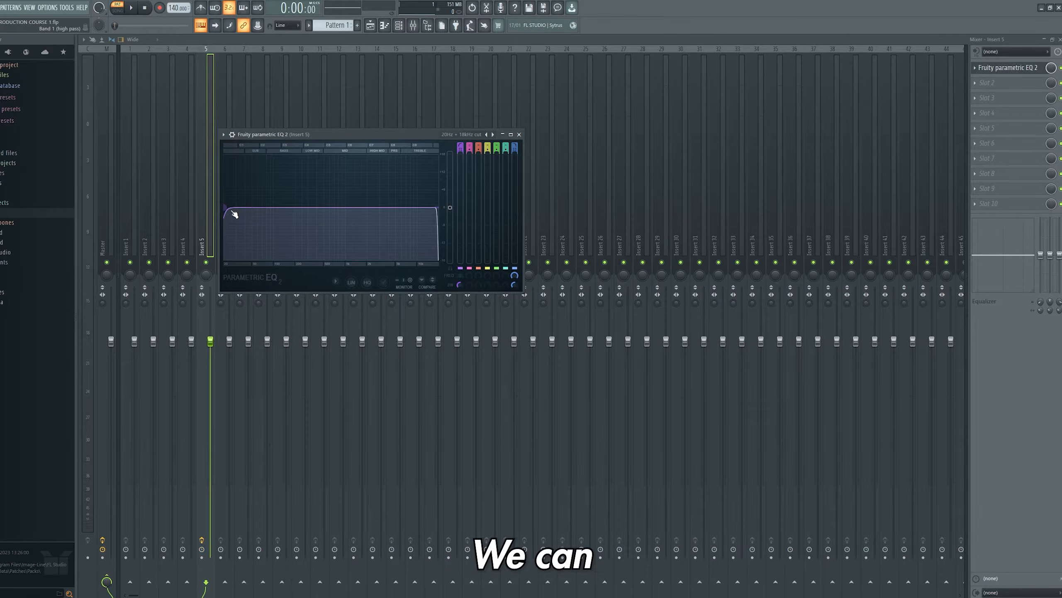
drag(225, 207, 312, 207)
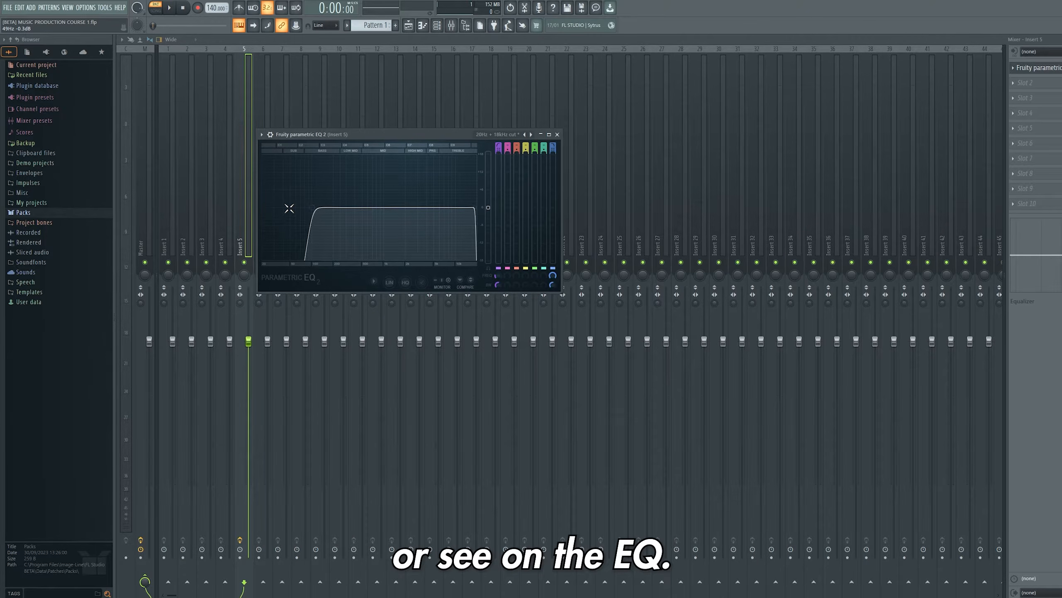
- Audition the filtered melody and lower the EQ's low-pass cutoff into the mid range during playback
key(space)
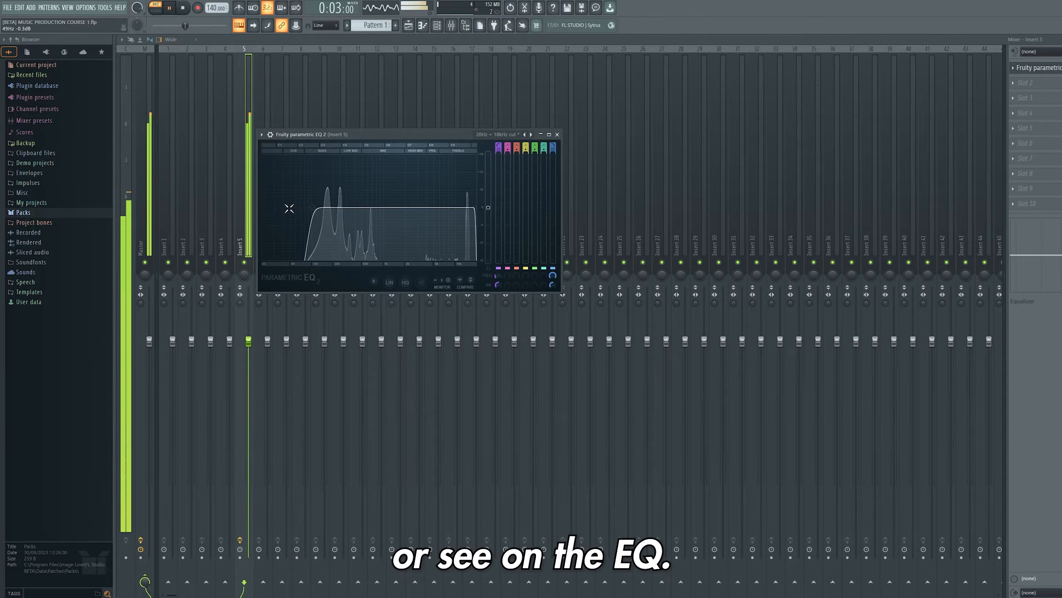
key(space)
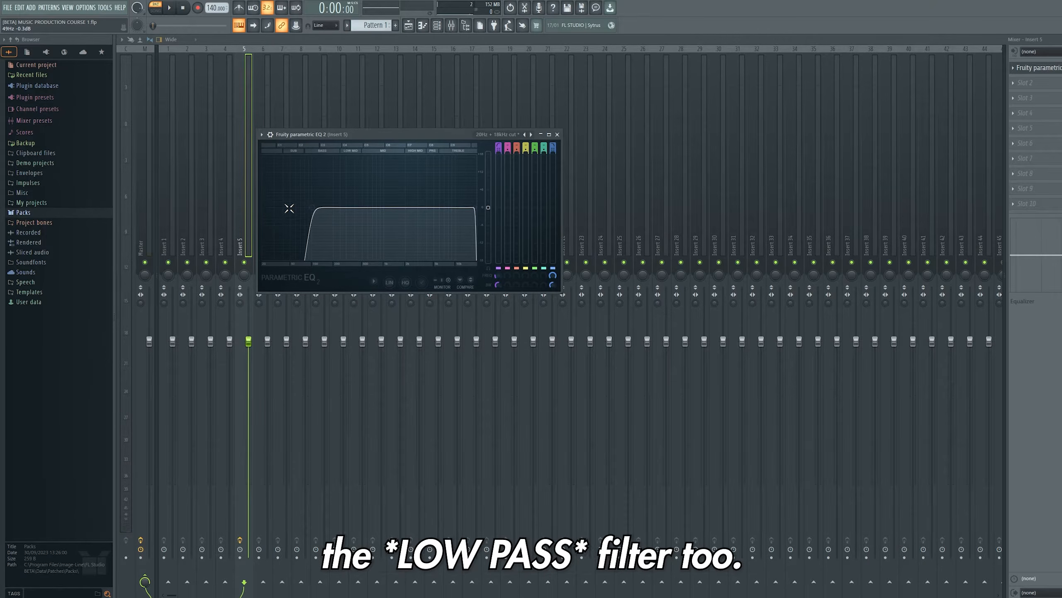
key(space)
drag(475, 207, 383, 207)
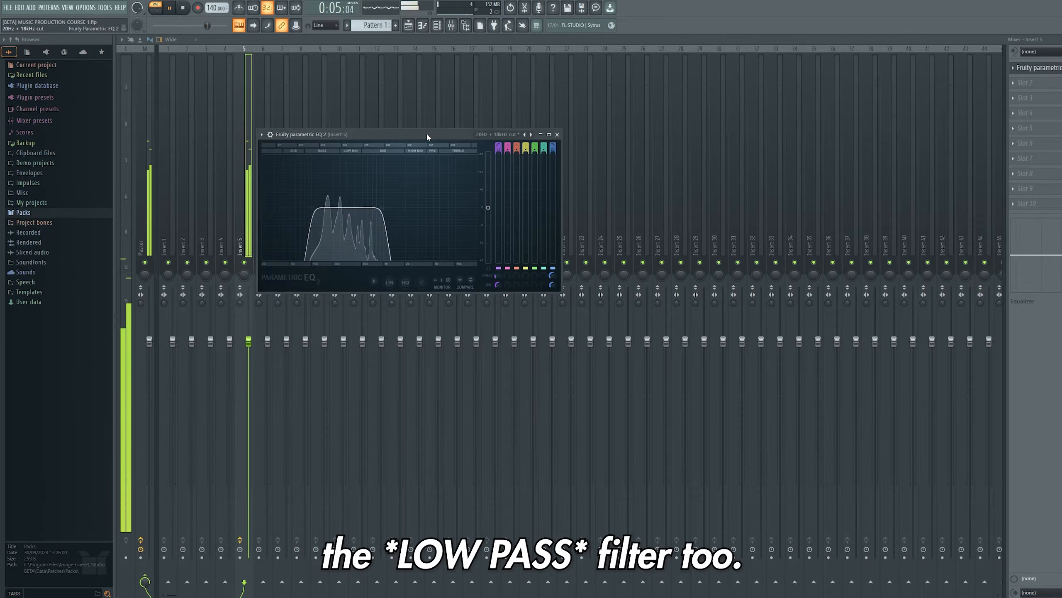
key(space)
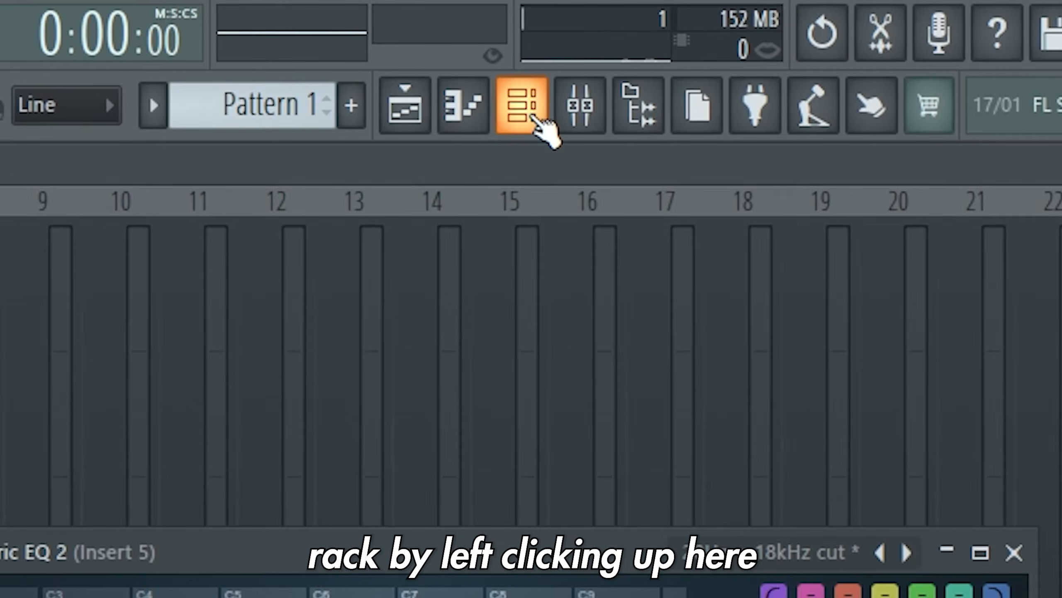
- Add a second GMS synth channel to the channel rack
click(536, 116)
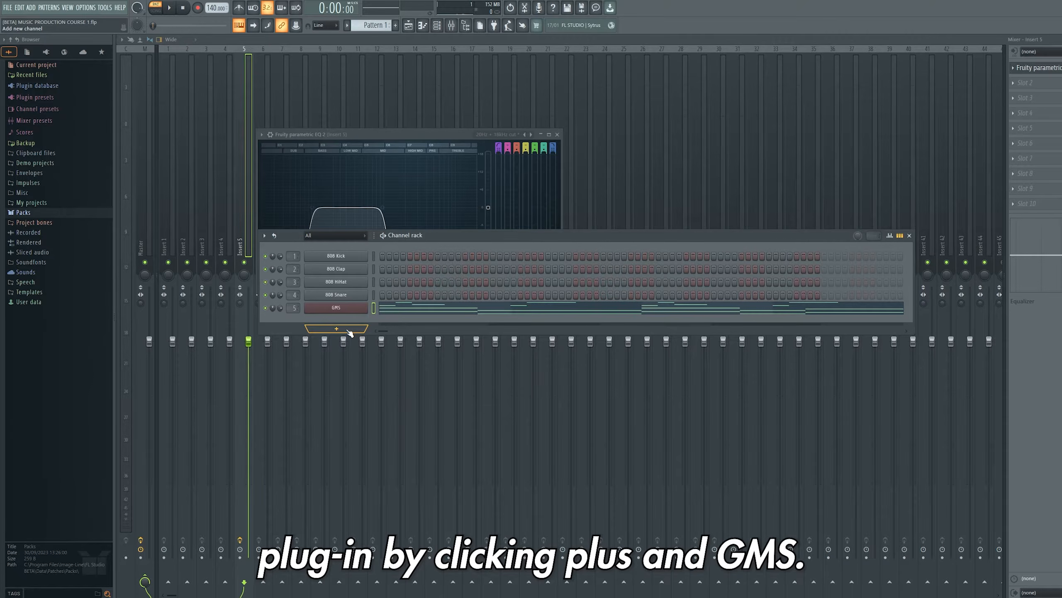
click(349, 331)
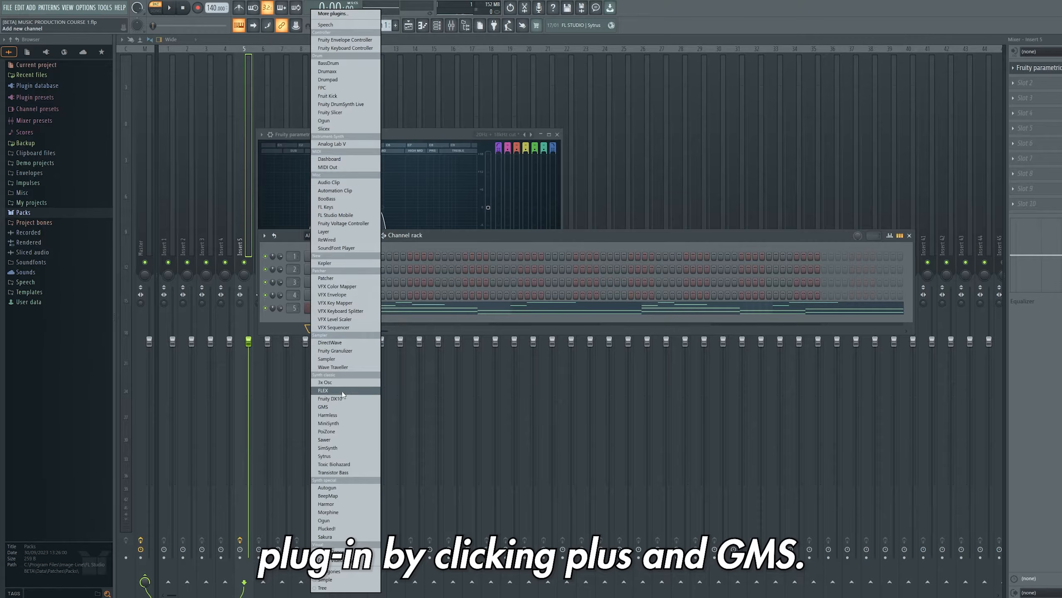
click(342, 407)
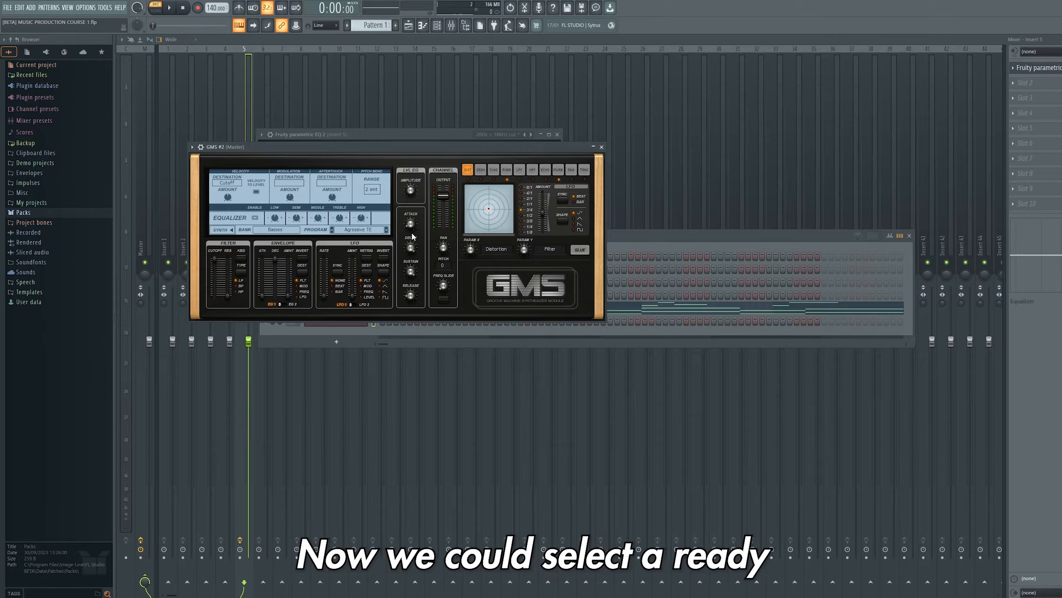
- Load the Default program from the User bank in the second GMS's presets library
click(293, 229)
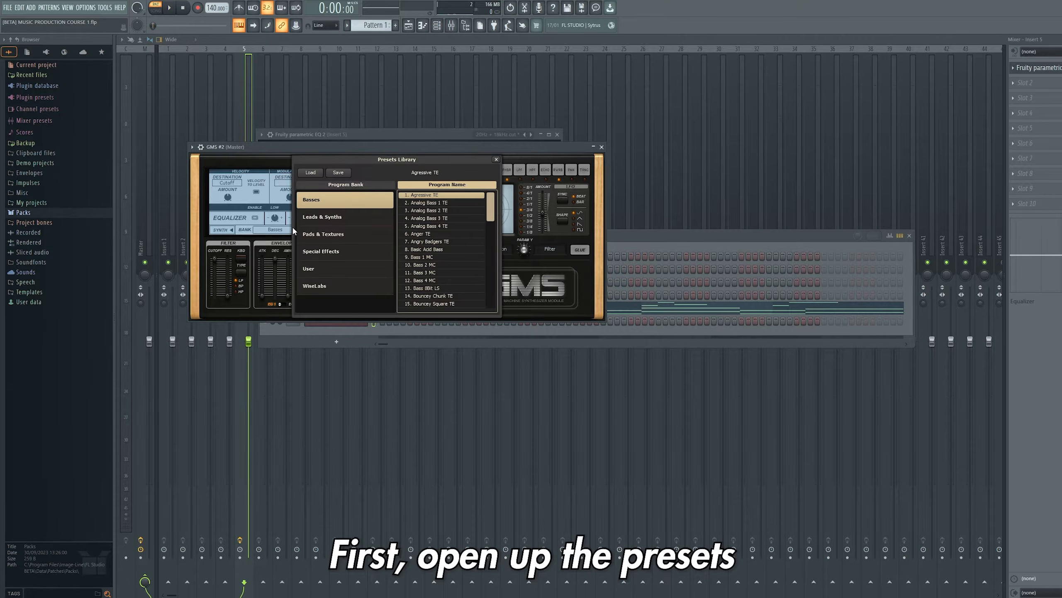
click(316, 268)
double_click(431, 196)
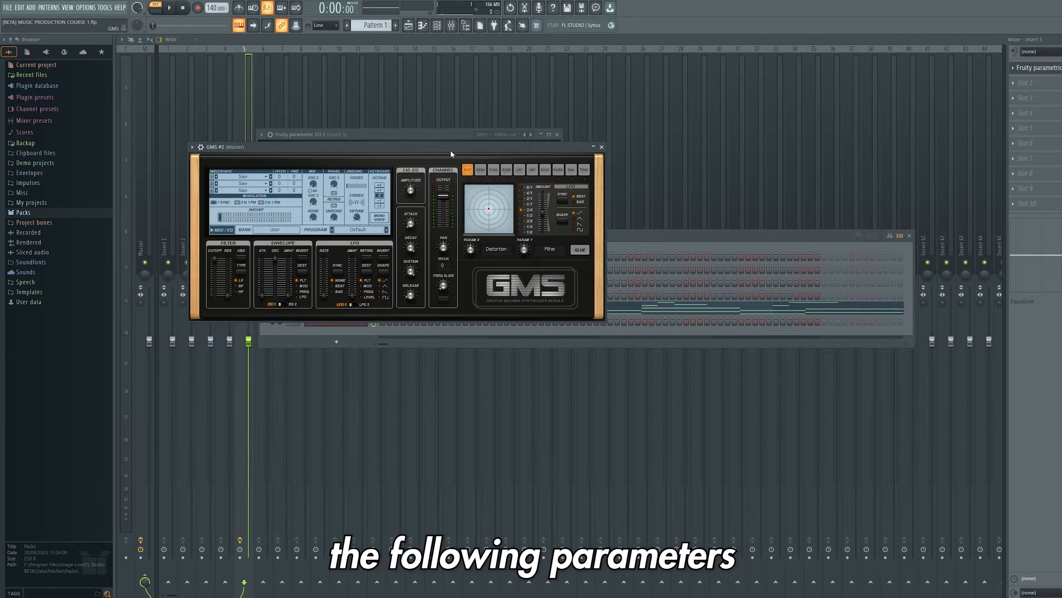
- Set the second GMS's modulator amount to about halfway and raise its unison voices to 8
drag(220, 216, 259, 216)
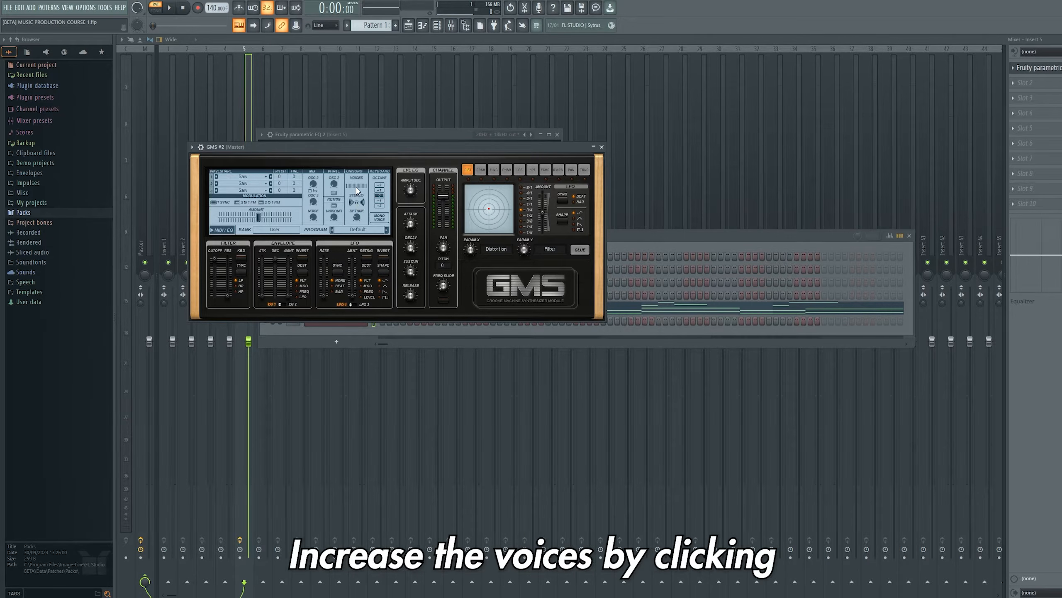
drag(357, 190, 357, 178)
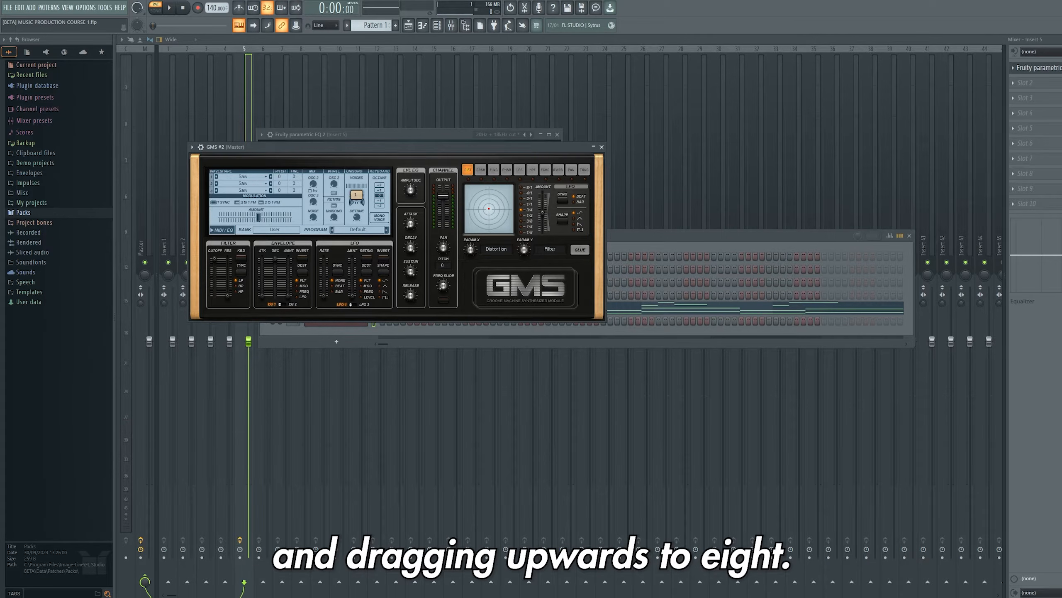
- Set the second GMS to its lowest octave option, lower its filter cutoff slightly, and close the synth
click(382, 206)
drag(214, 259, 214, 268)
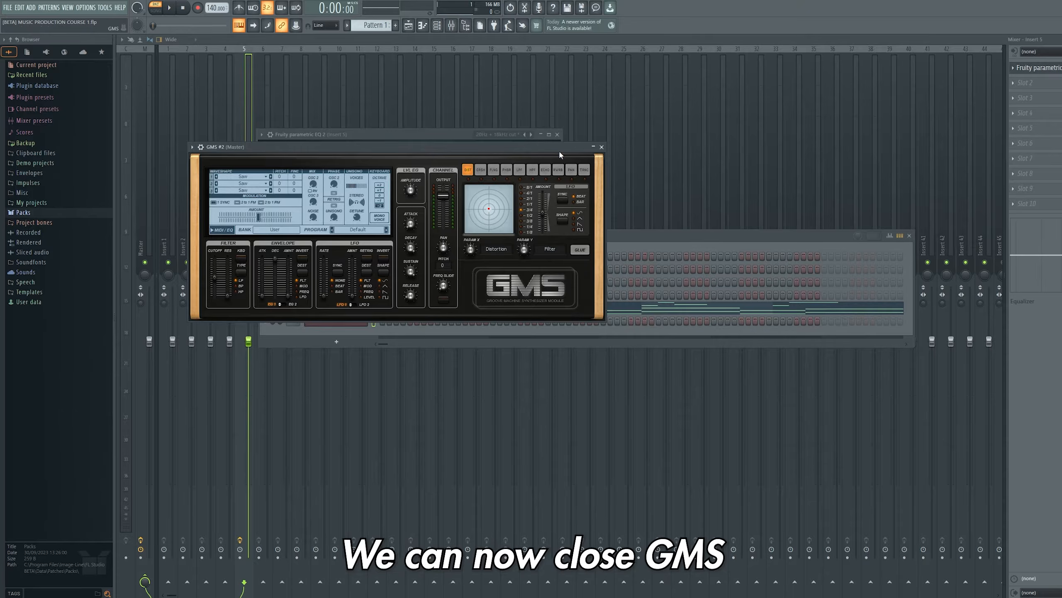
click(602, 147)
- Open the second GMS's piano roll and switch to the first GMS's melody through its ghost notes
right_click(358, 319)
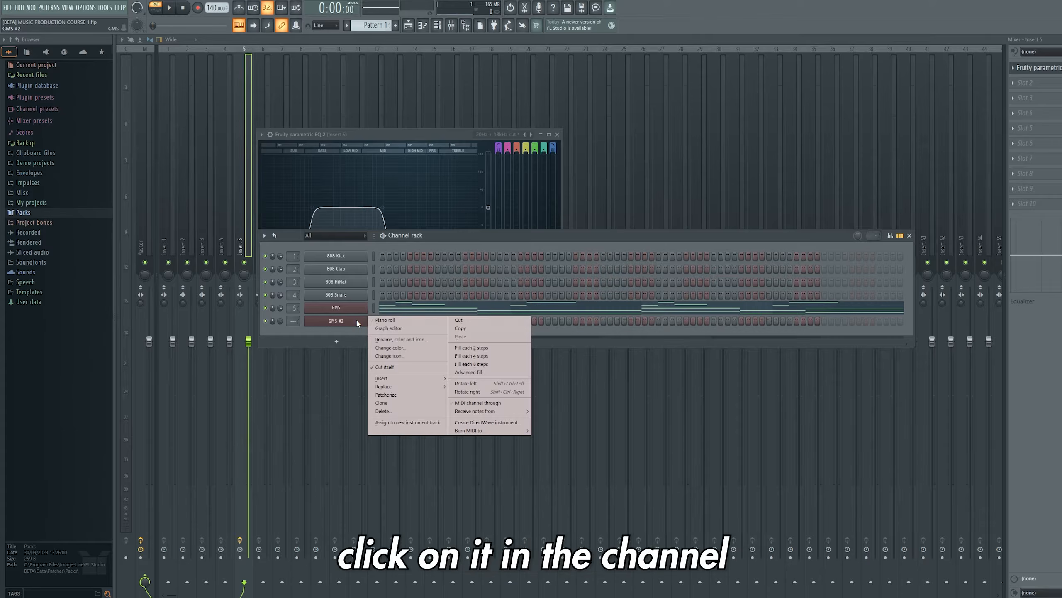
click(399, 321)
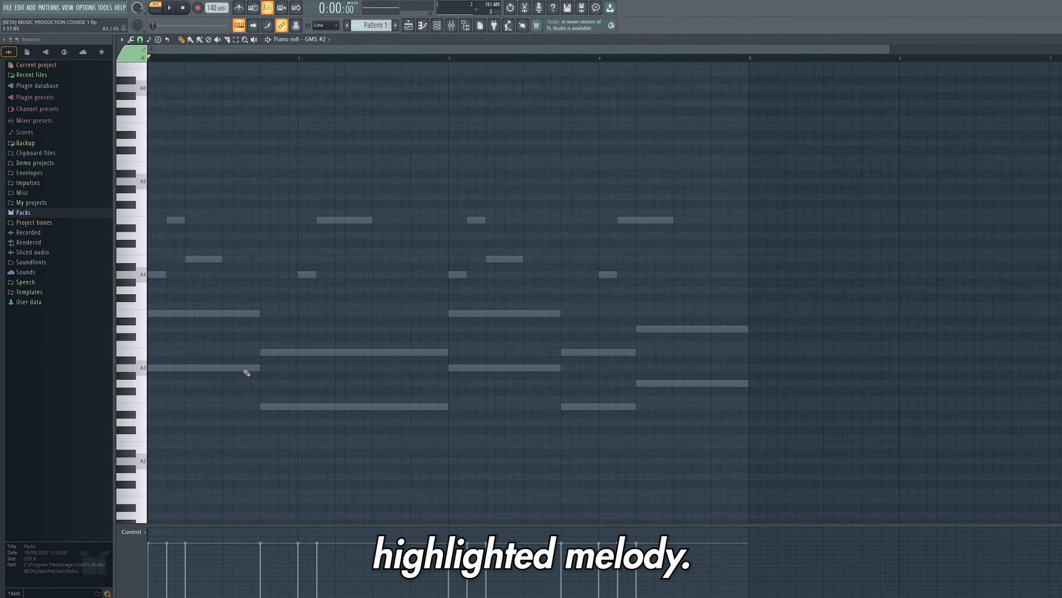
right_click(246, 370)
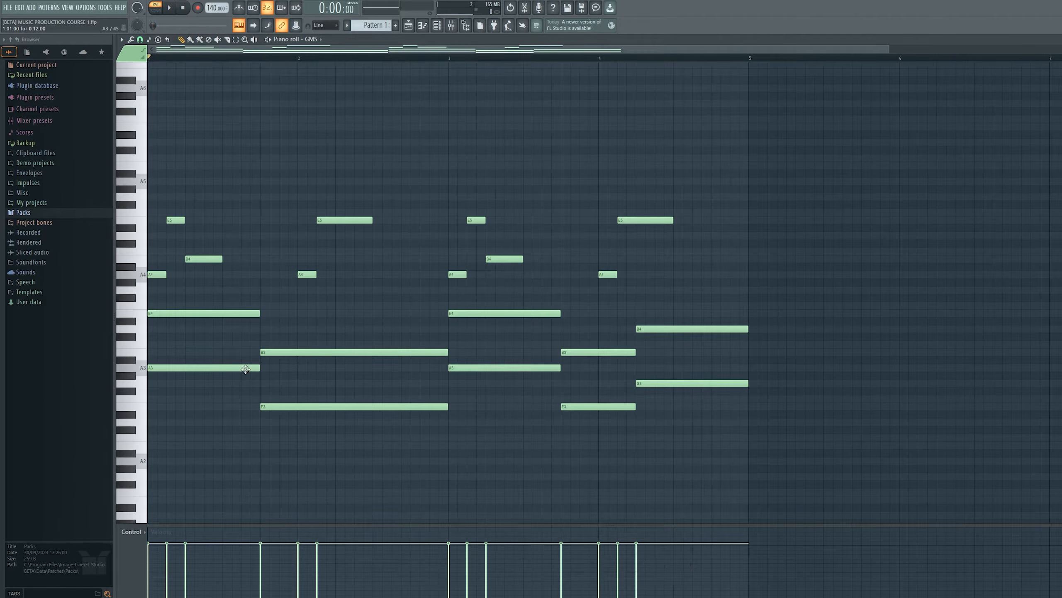
click(437, 25)
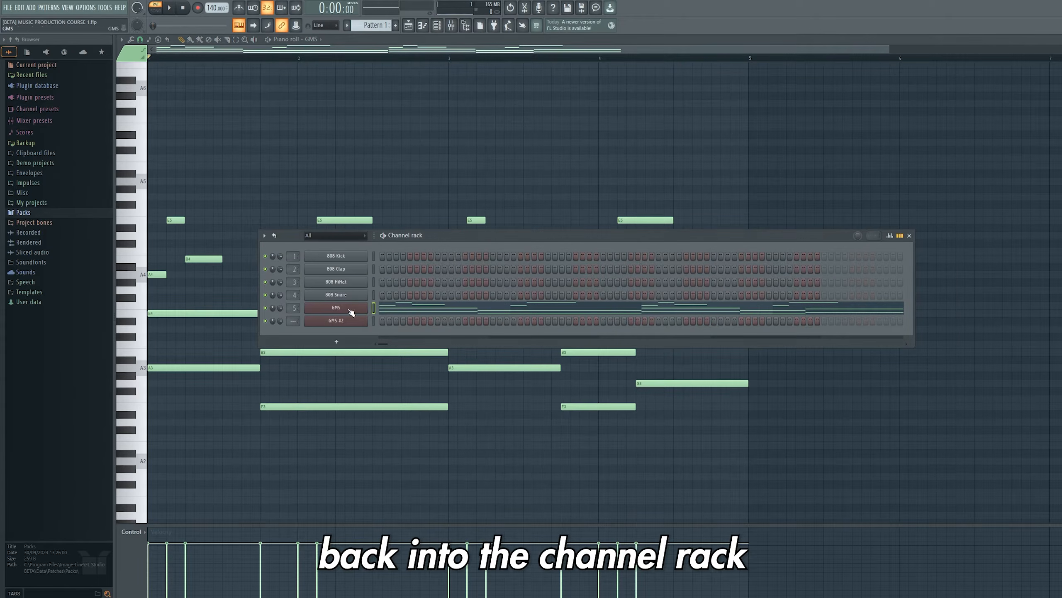
right_click(364, 307)
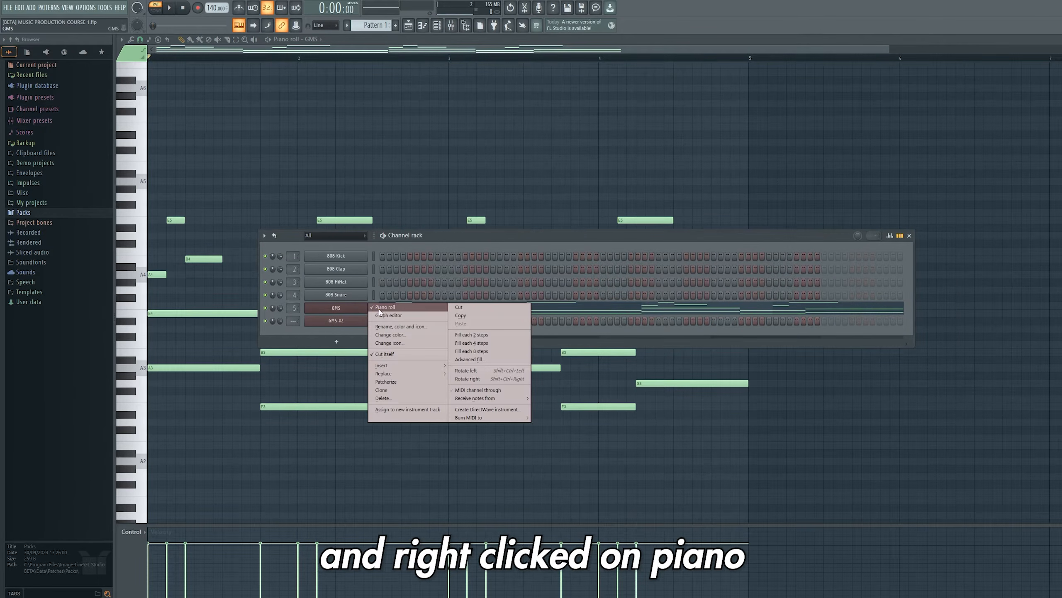
click(416, 165)
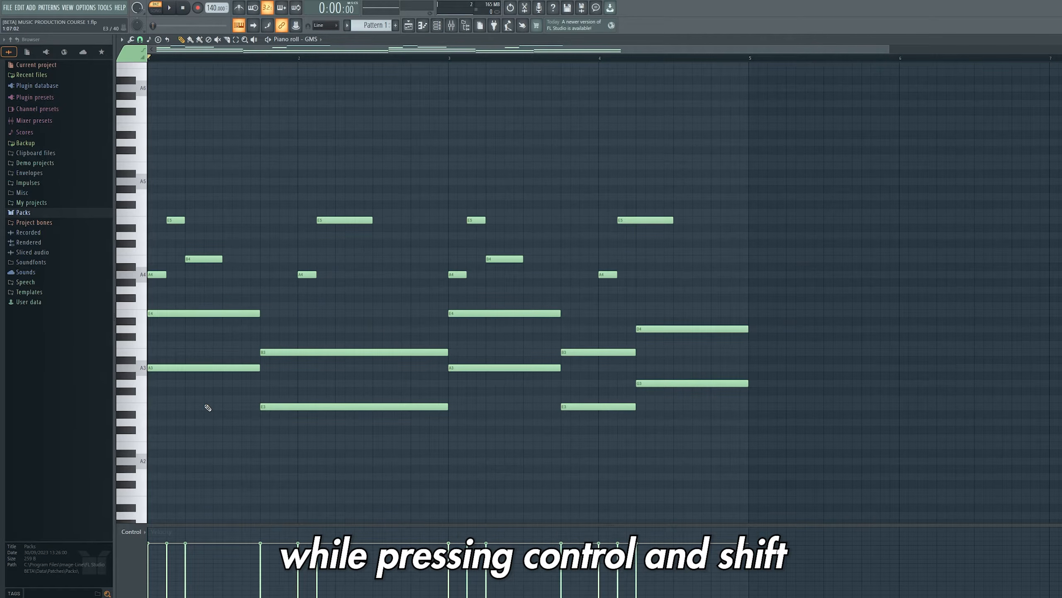
- Select the lowest line of notes across all four bars of the GMS melody and copy it
drag(223, 402, 200, 356)
drag(415, 434, 388, 388)
drag(554, 395, 694, 365)
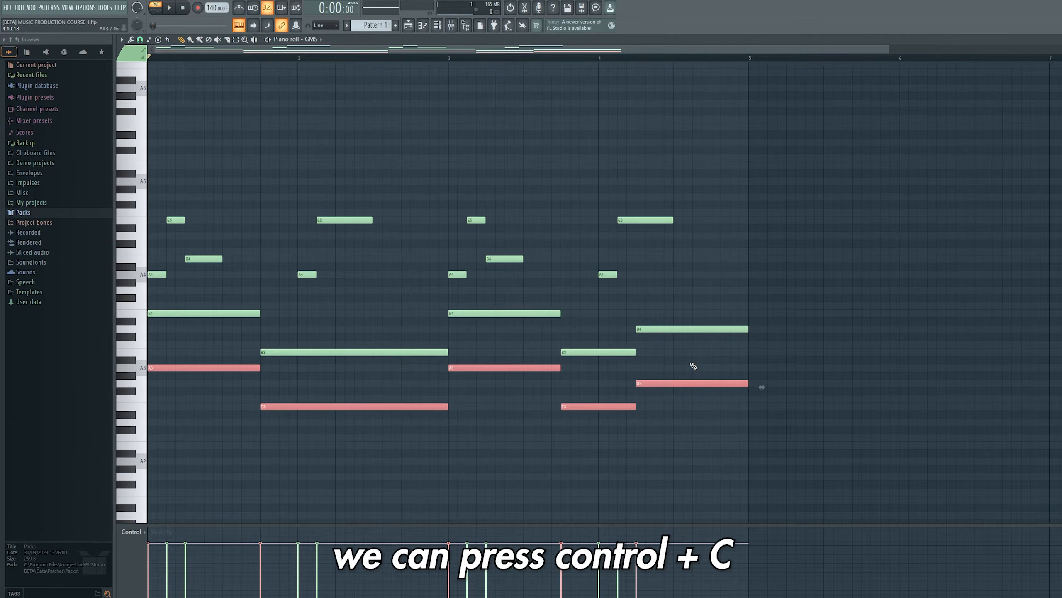
- Paste the copied notes into the second GMS's piano roll, move them up one octave, and deselect them
click(437, 26)
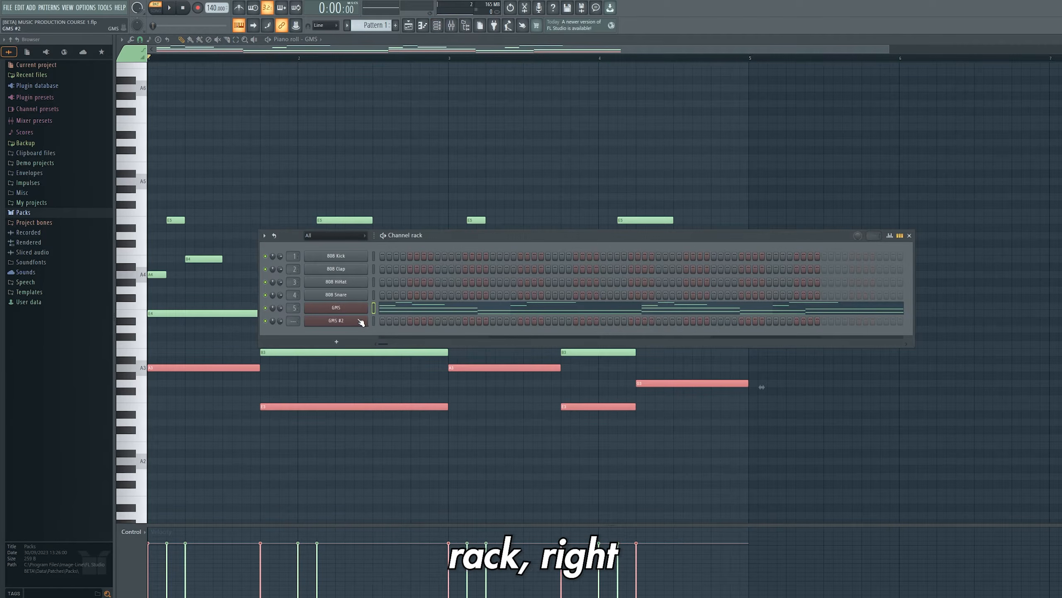
right_click(363, 322)
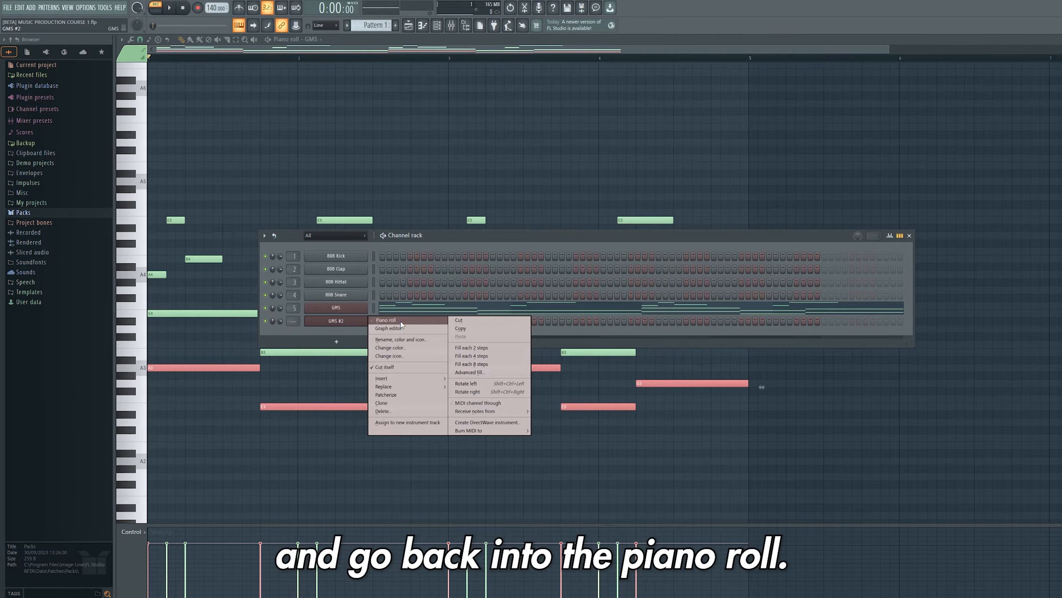
click(400, 320)
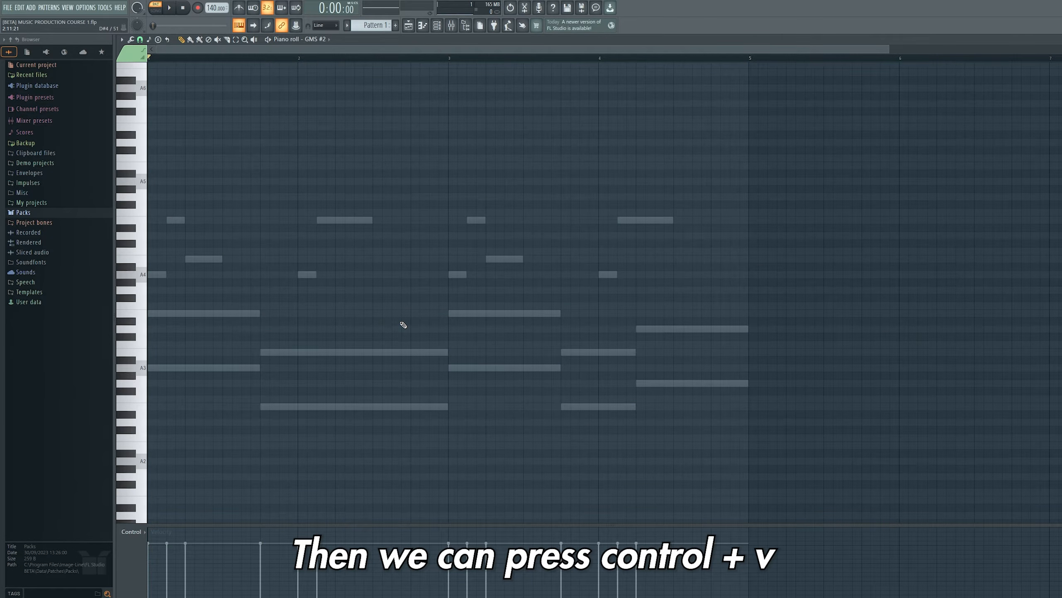
key(ctrl+v)
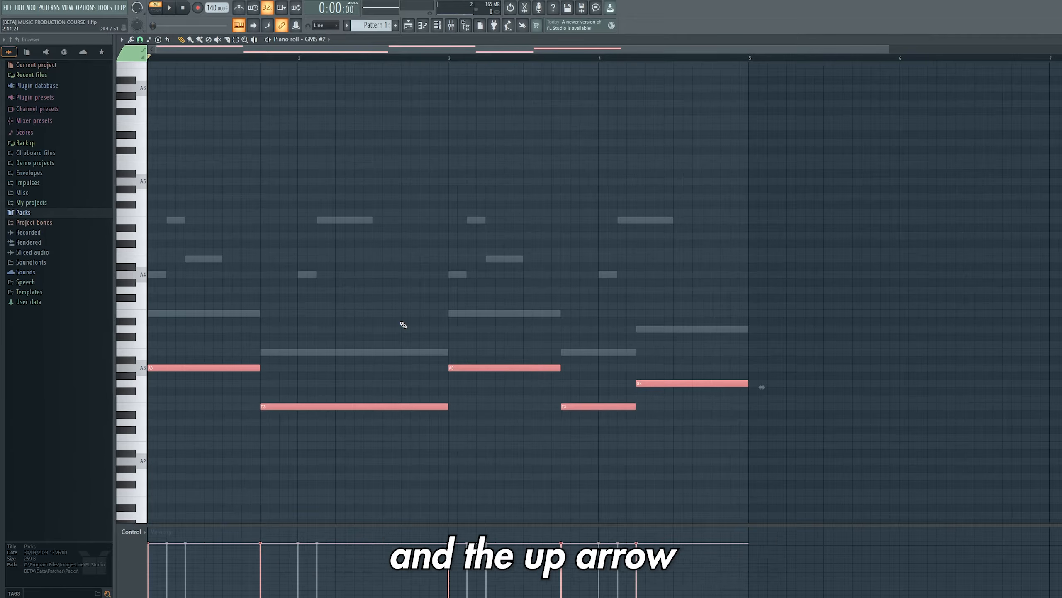
key(ctrl+Up)
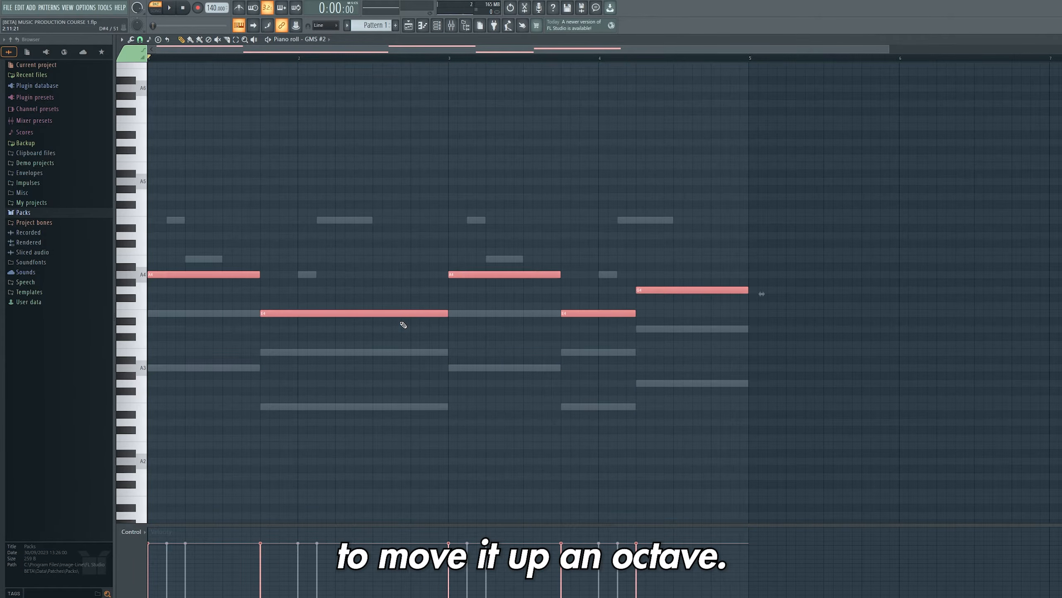
key(ctrl+d)
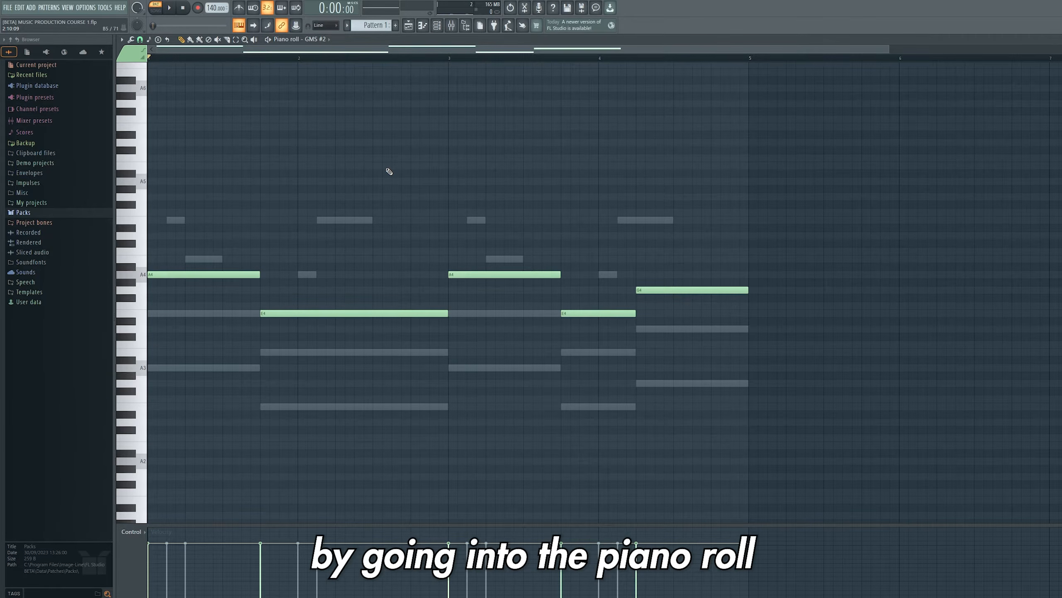
- Play the pattern to hear the first and second GMS melodies together, and pause playback
click(172, 13)
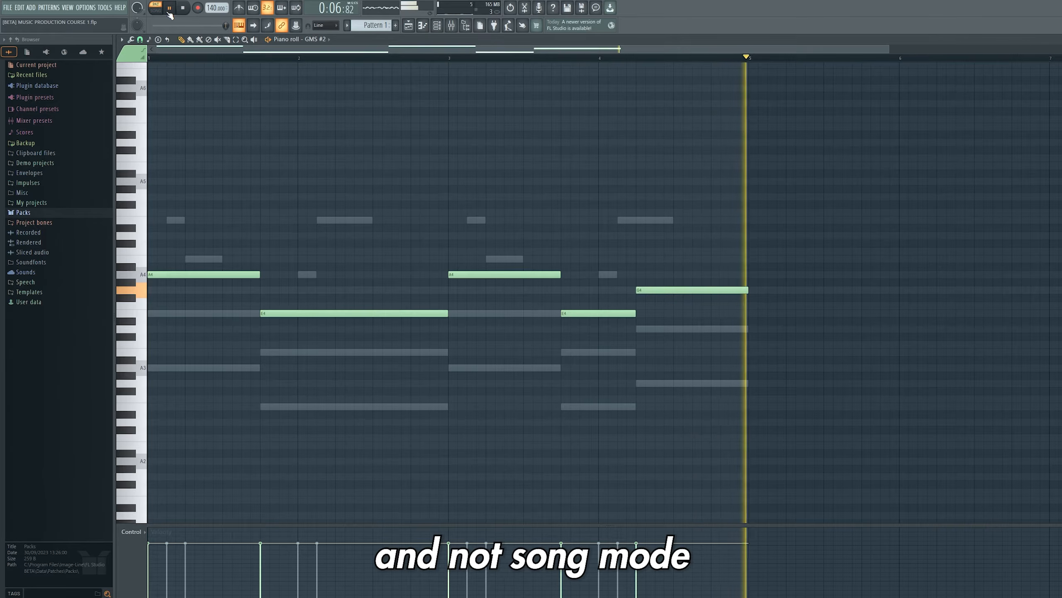
click(169, 14)
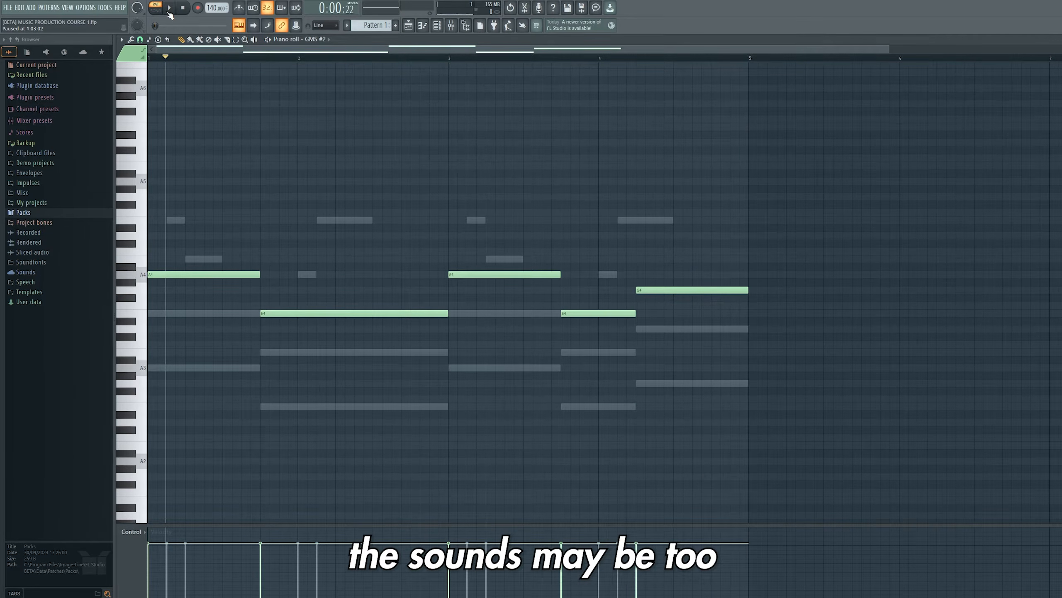
- Mute the first GMS channel and try panning the second GMS right and left during playback
click(441, 27)
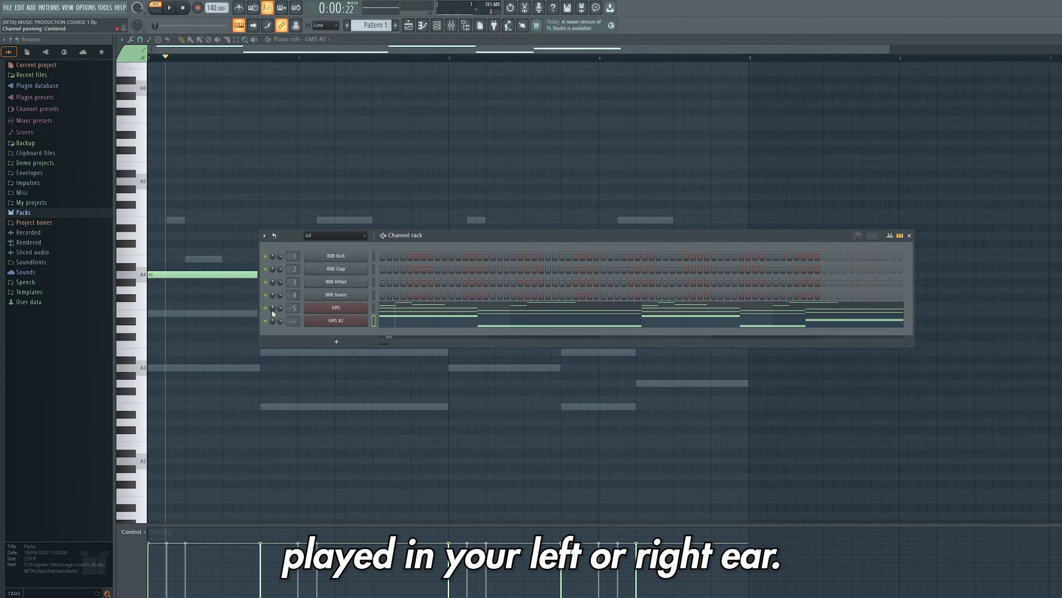
click(265, 308)
drag(274, 319, 274, 348)
key(space)
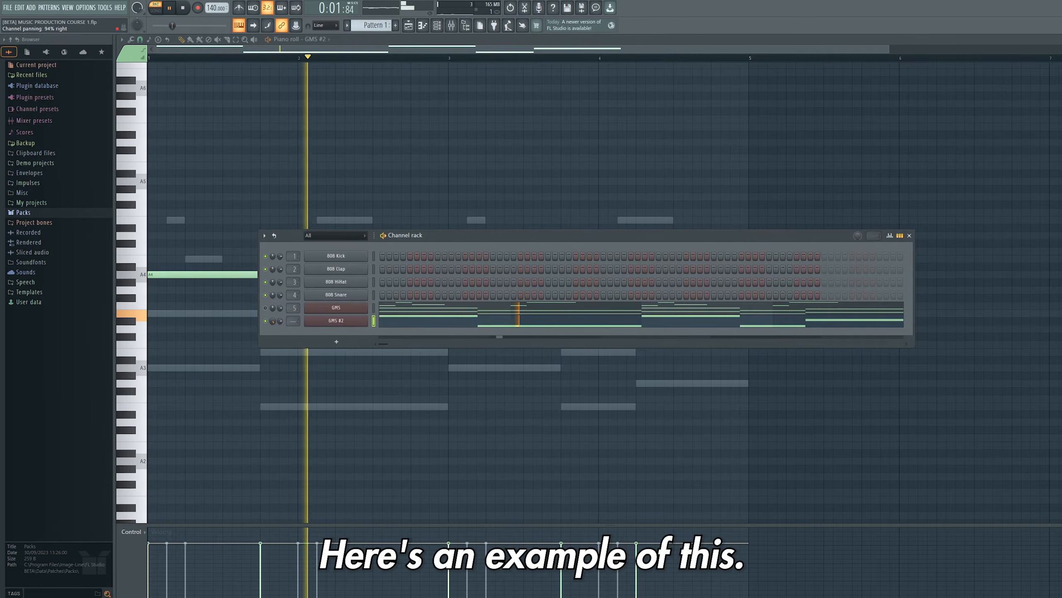
drag(274, 320, 273, 288)
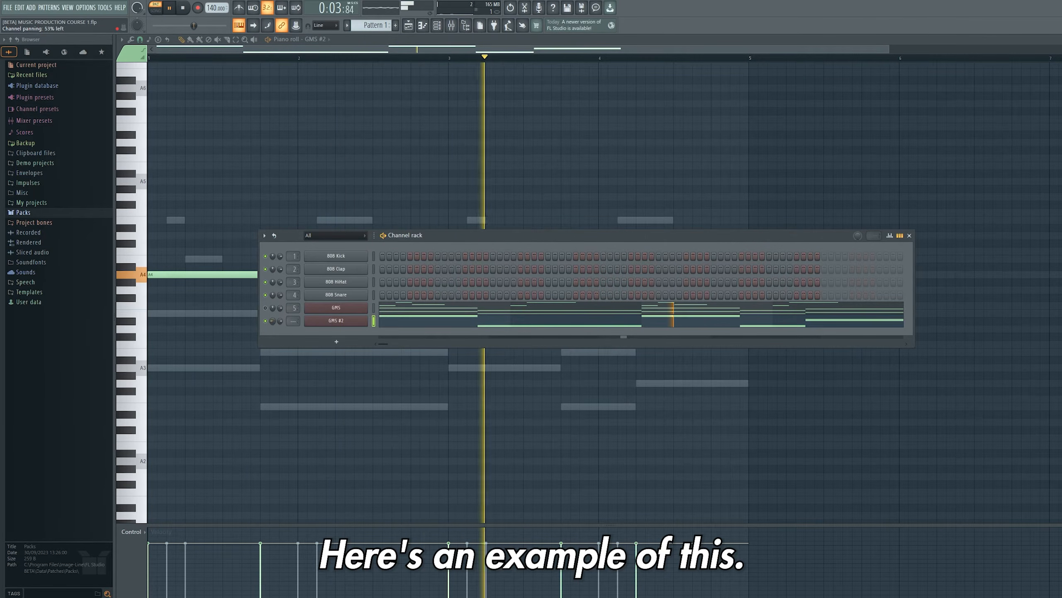
key(space)
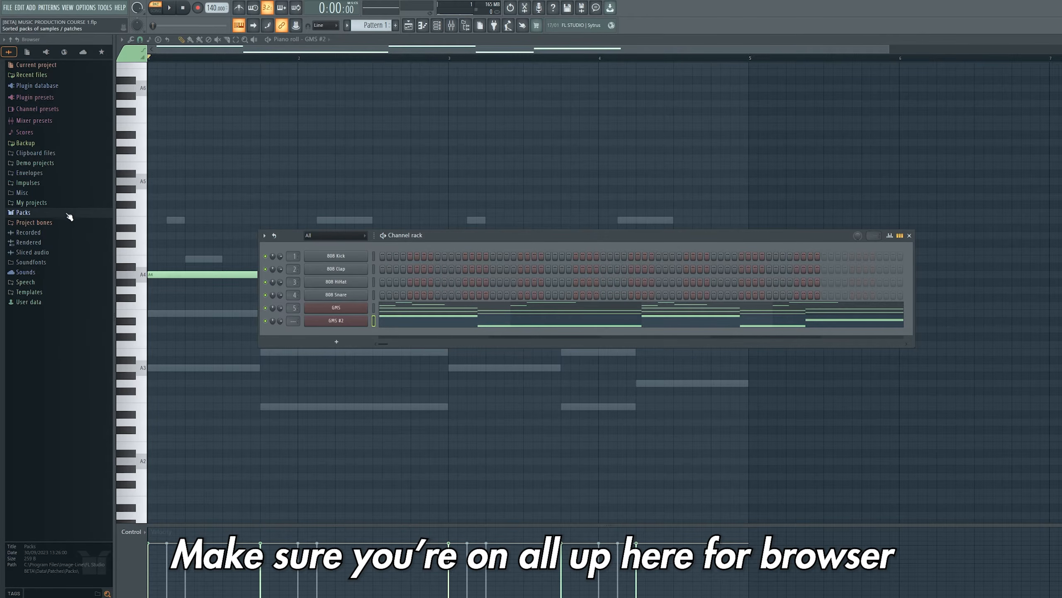
- Load 808 Kick onto the first channel and 808 CH onto the second from the Drums folder in Packs
click(43, 215)
click(44, 233)
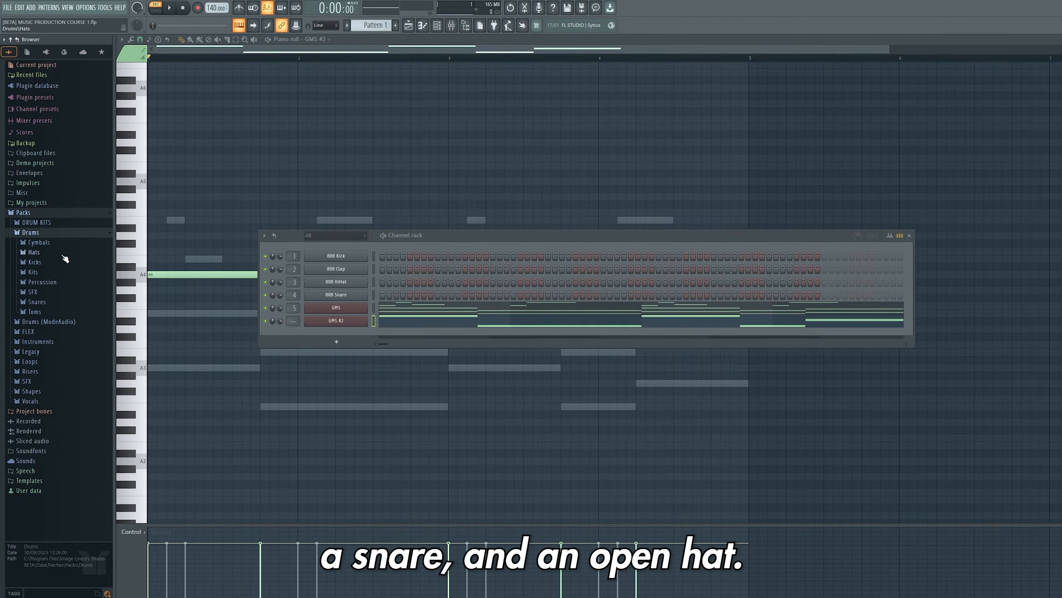
click(65, 260)
drag(59, 295, 323, 253)
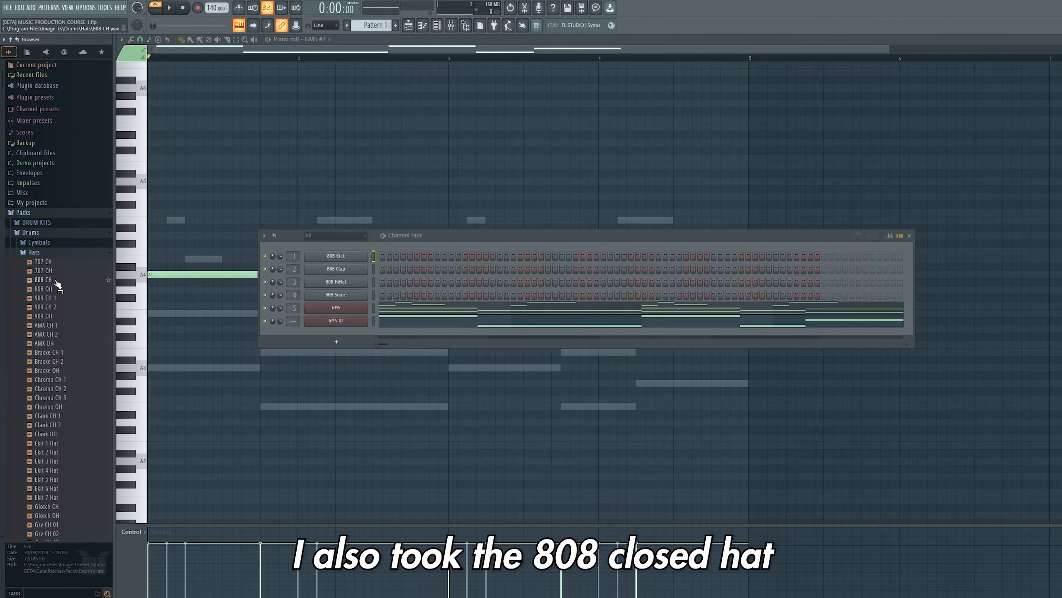
drag(51, 280, 337, 269)
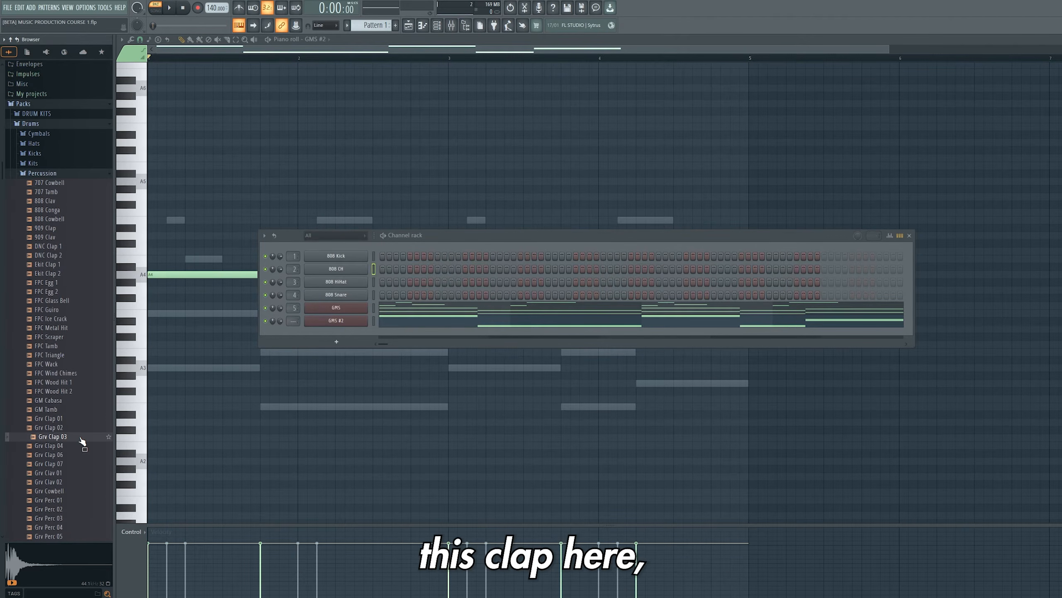
- Load Grv Clap 03 onto the third channel and 808 Snare onto the fourth, and add 808 OH as a new channel
drag(83, 442, 336, 282)
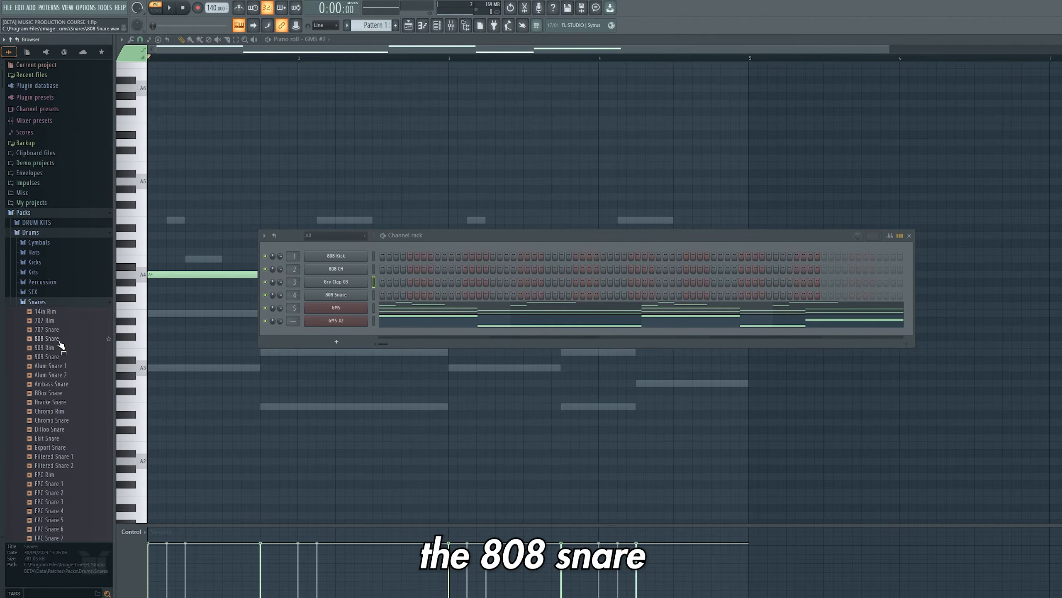
drag(61, 339, 341, 301)
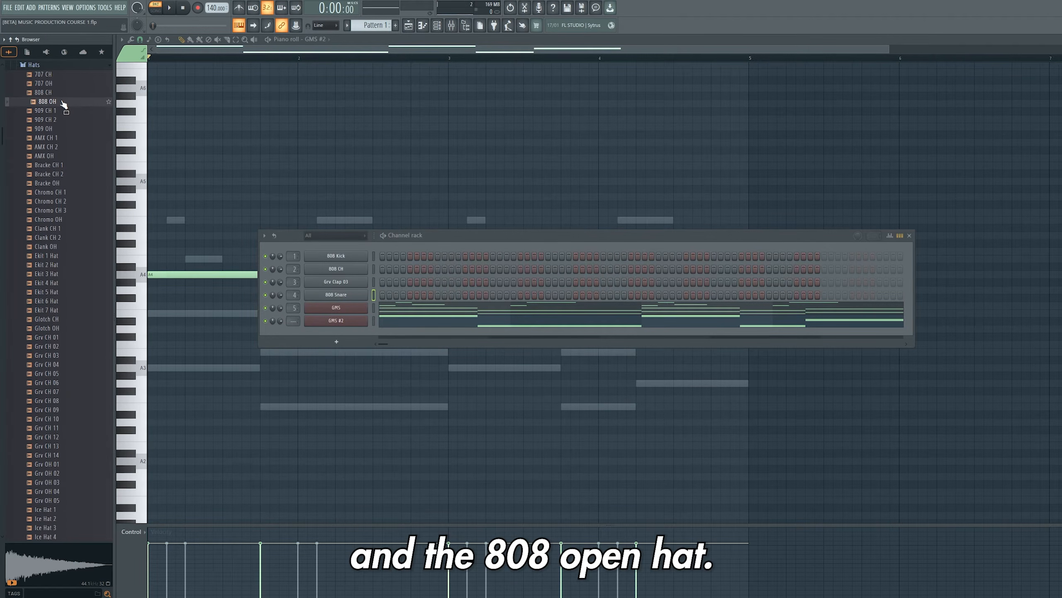
drag(61, 104, 327, 340)
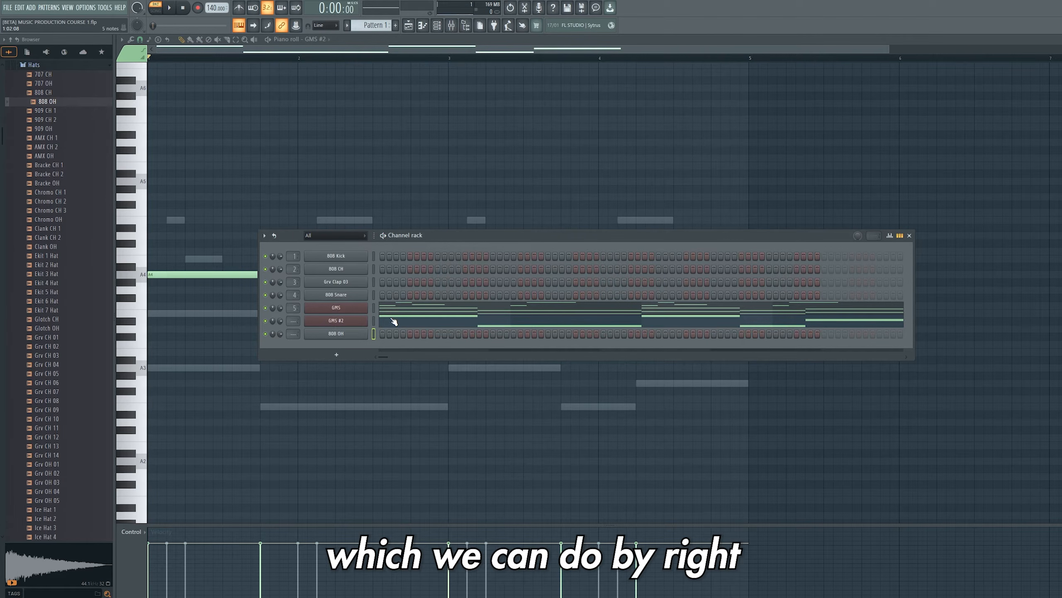
- Fill the 808 CH channel every 2 steps and place Grv Clap 03 hits on the third beat of each of the four bars
right_click(347, 270)
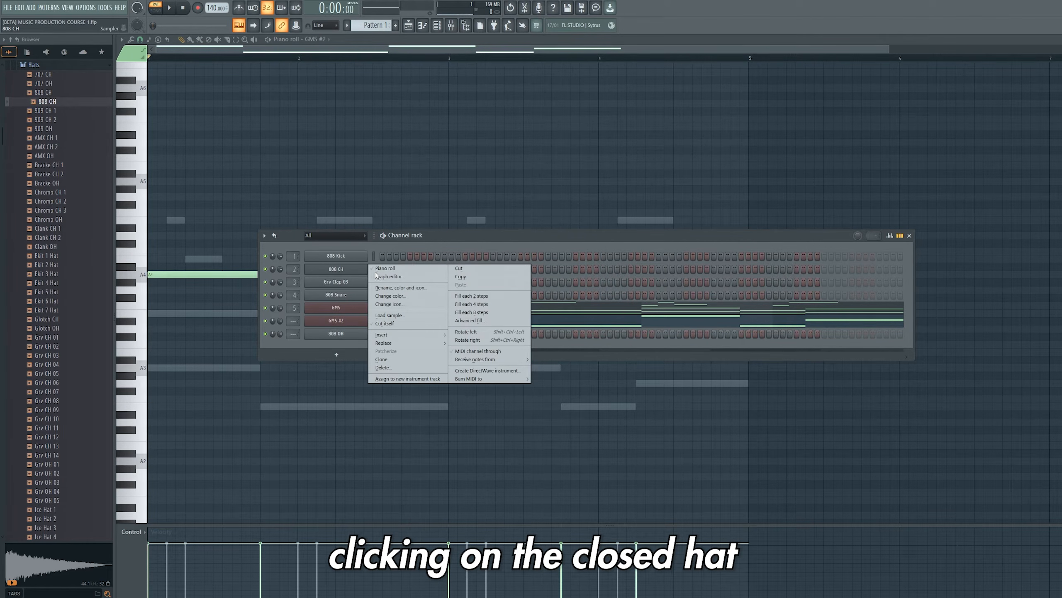
click(494, 296)
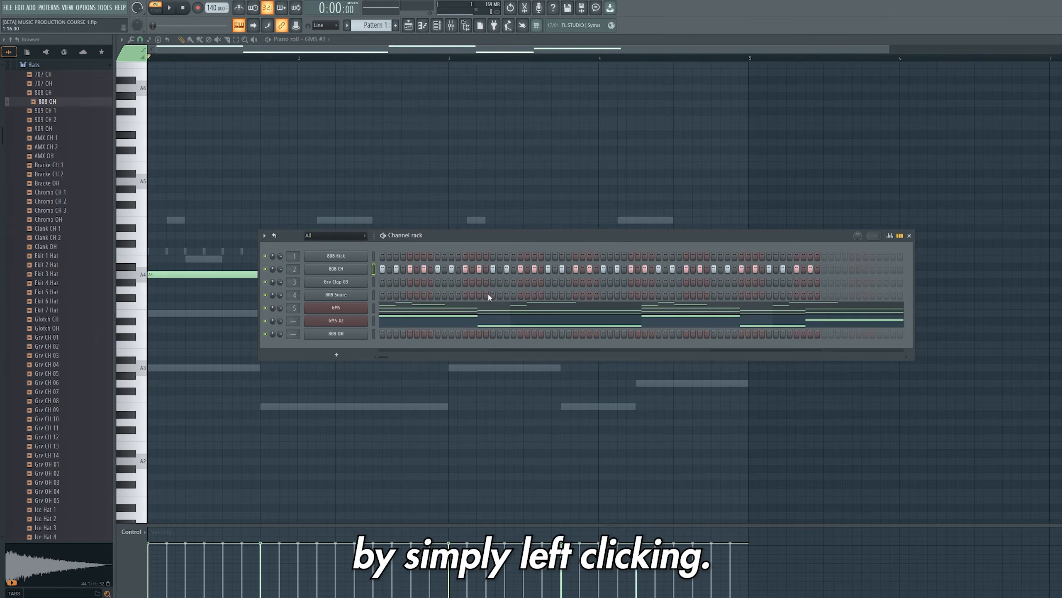
click(437, 282)
click(548, 282)
right_click(452, 283)
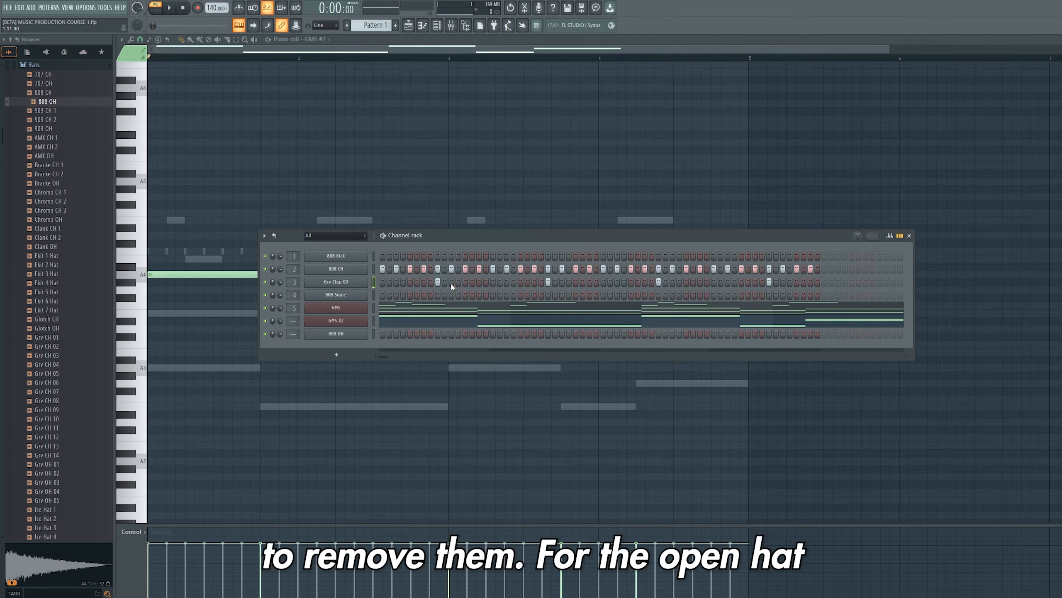
- Place 808 OH hits on the second beat of the first and third bars
click(411, 333)
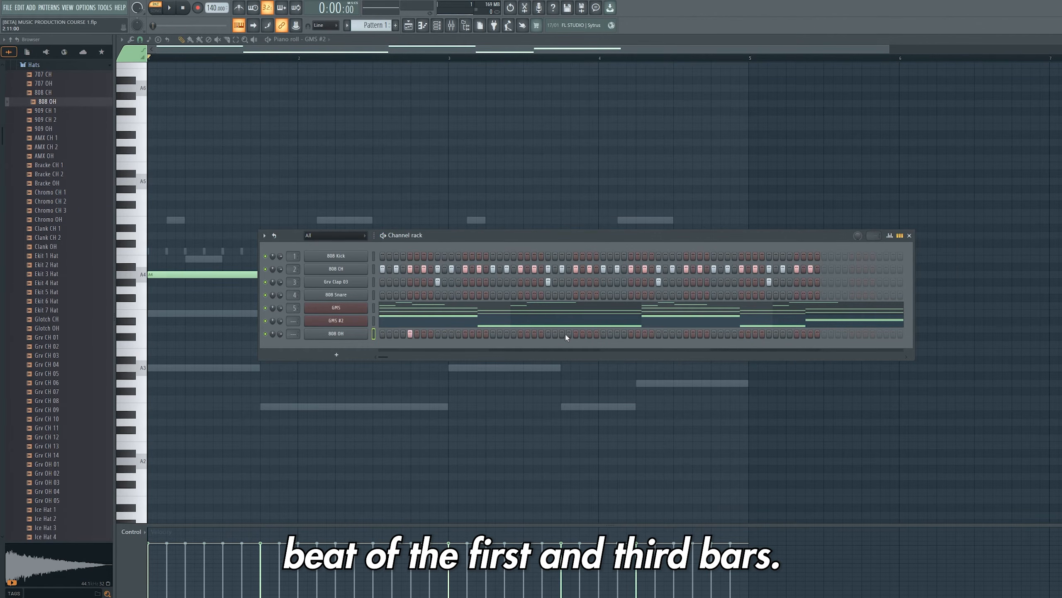
click(631, 334)
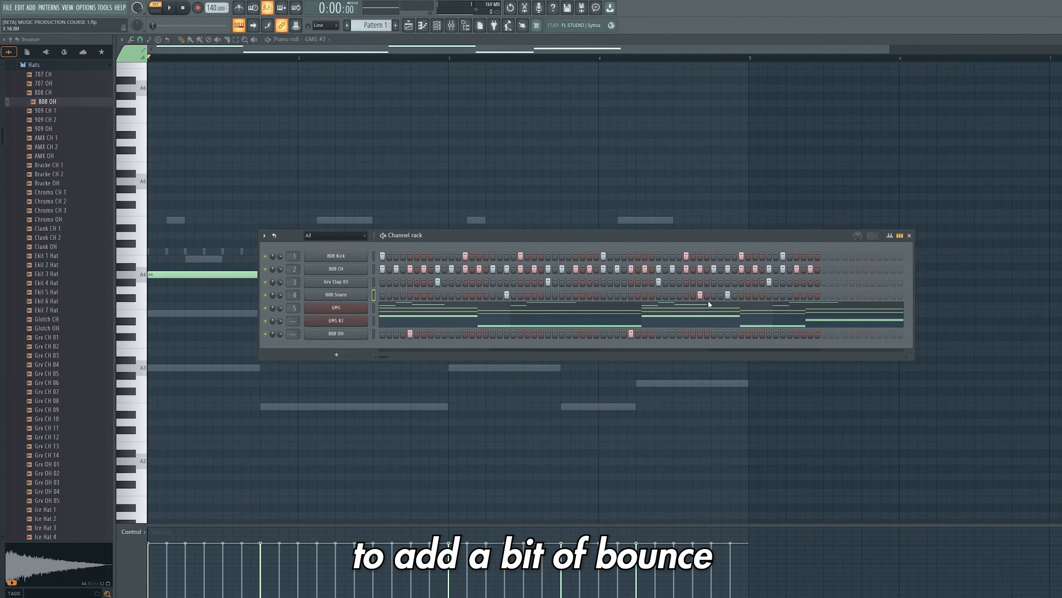
- Audition the drum pattern with the melodies and lower the 808 OH channel's volume to 58%
key(space)
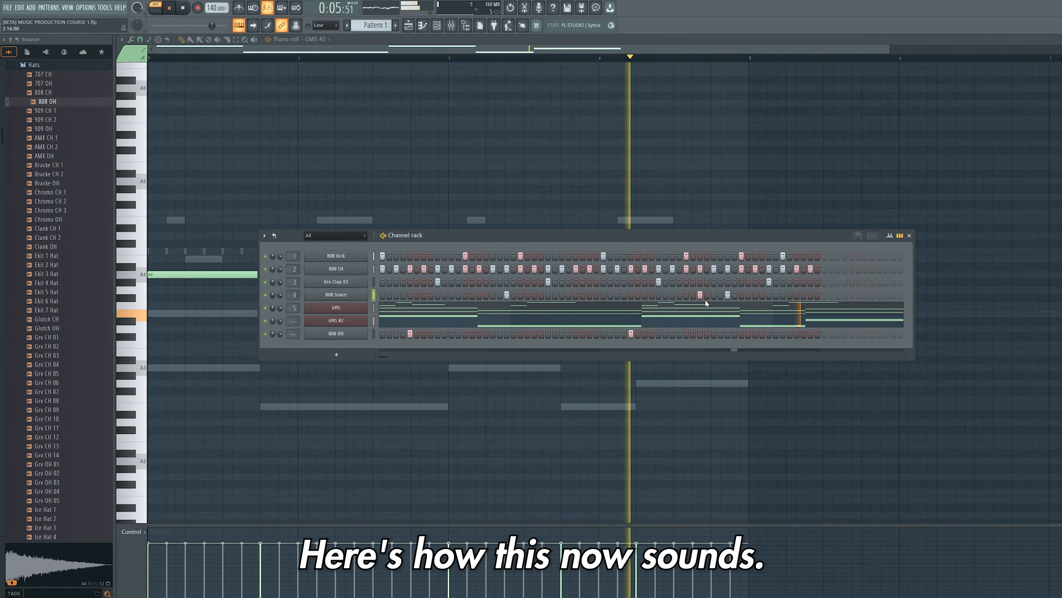
key(space)
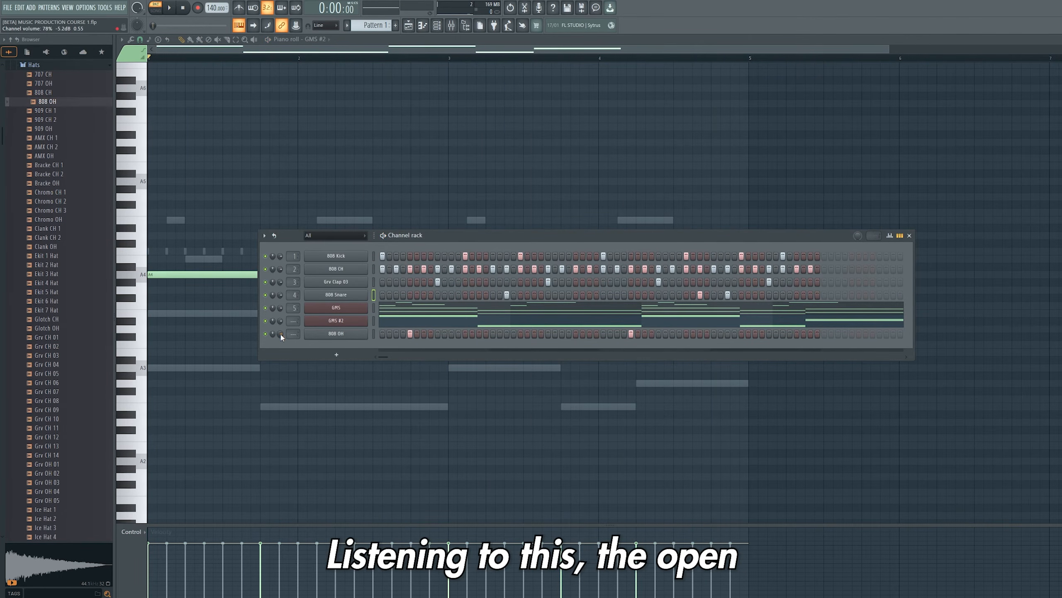
drag(280, 334, 281, 347)
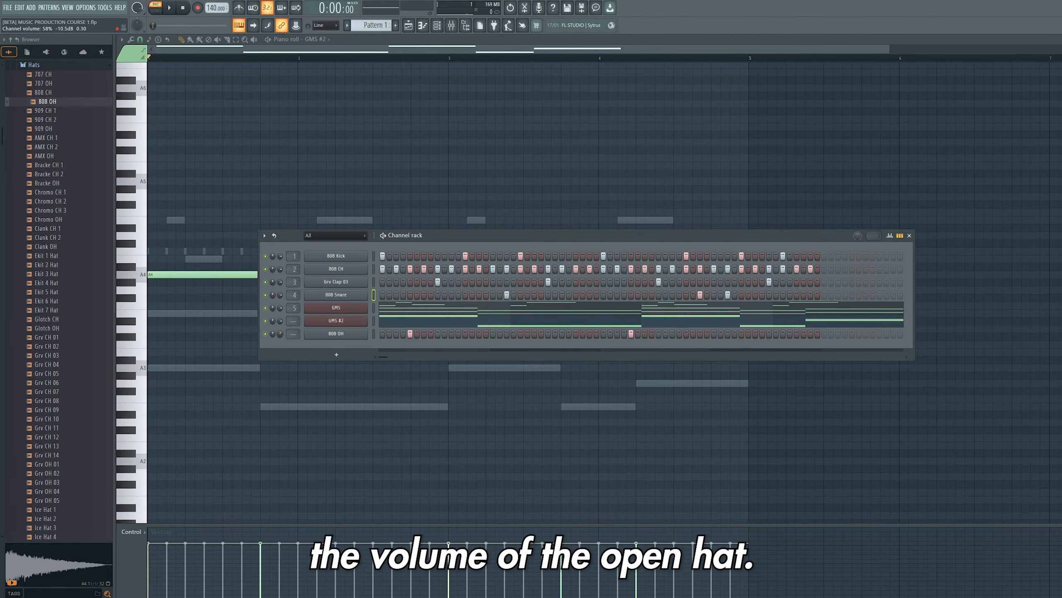
- Shorten the 808 Kick sample by setting its quick fade out to 100%, and play the pattern back
click(349, 260)
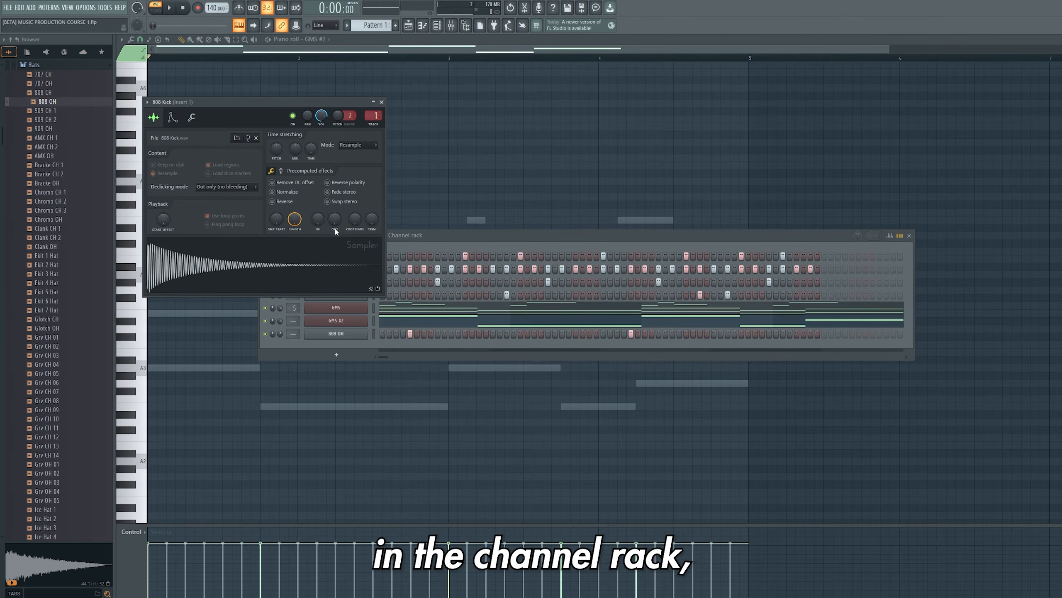
drag(334, 218, 334, 211)
drag(334, 219, 335, 205)
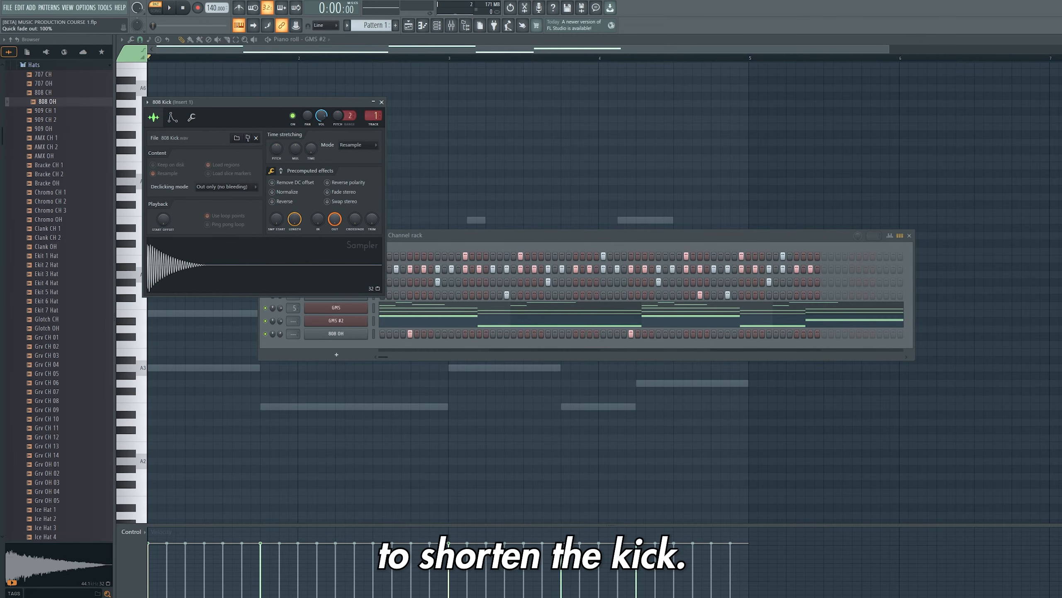
click(382, 102)
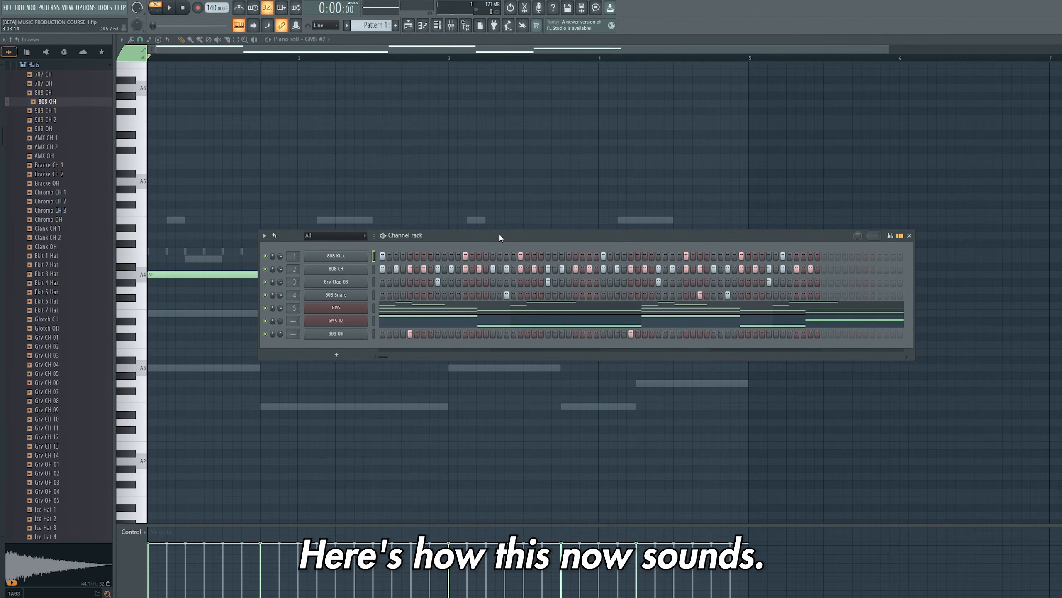
key(space)
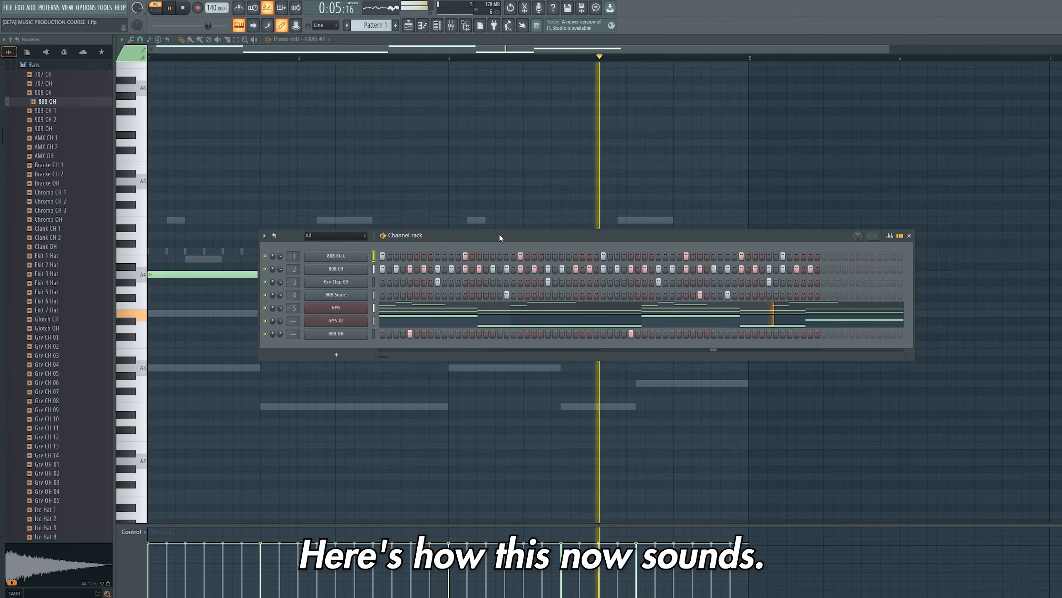
key(space)
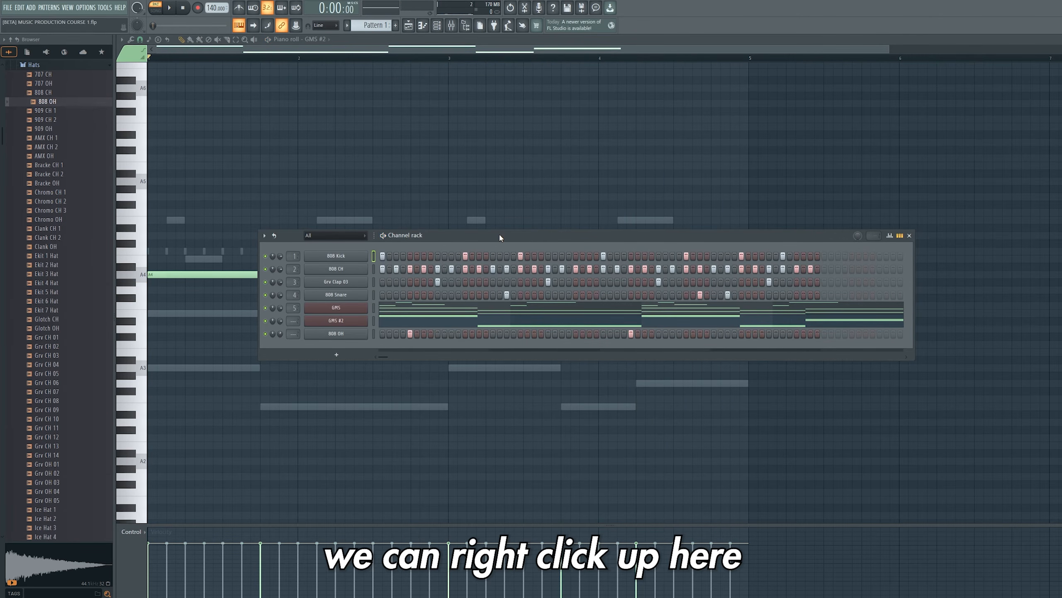
- Split Pattern 1 by channel into separate patterns and open the playlist
right_click(385, 27)
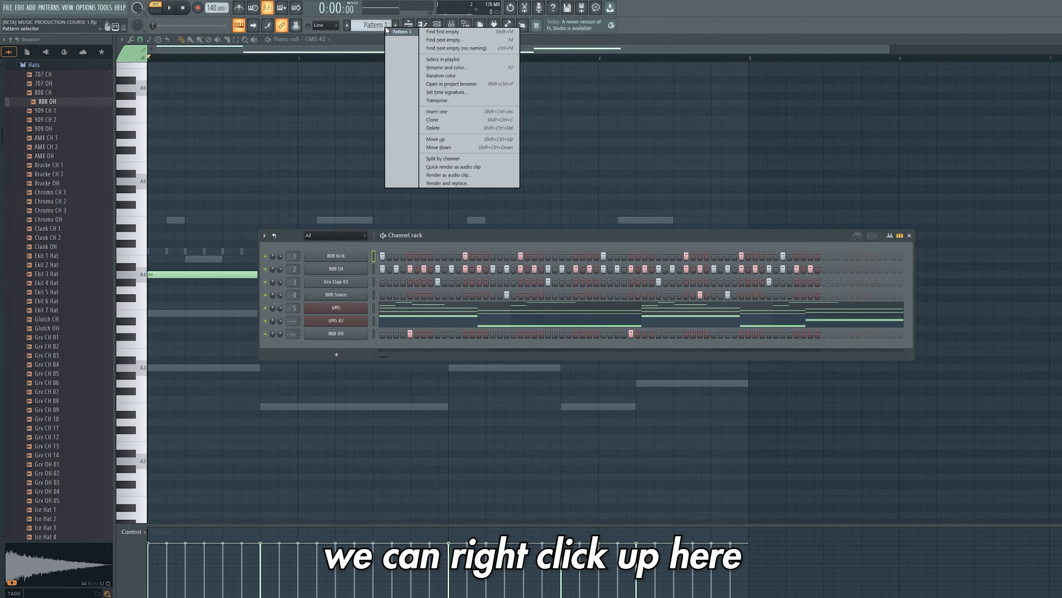
click(480, 160)
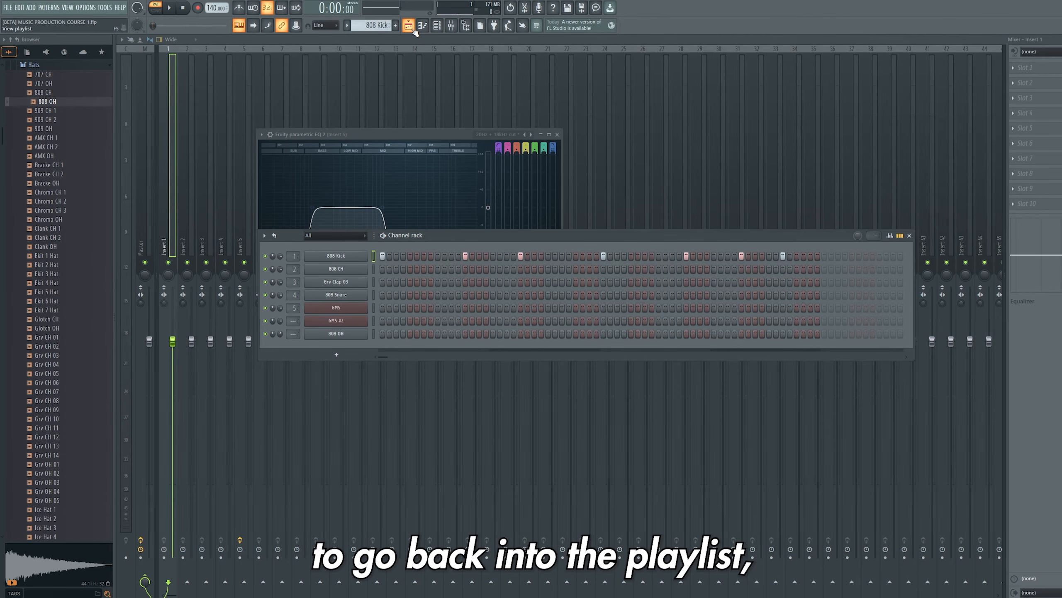
click(414, 30)
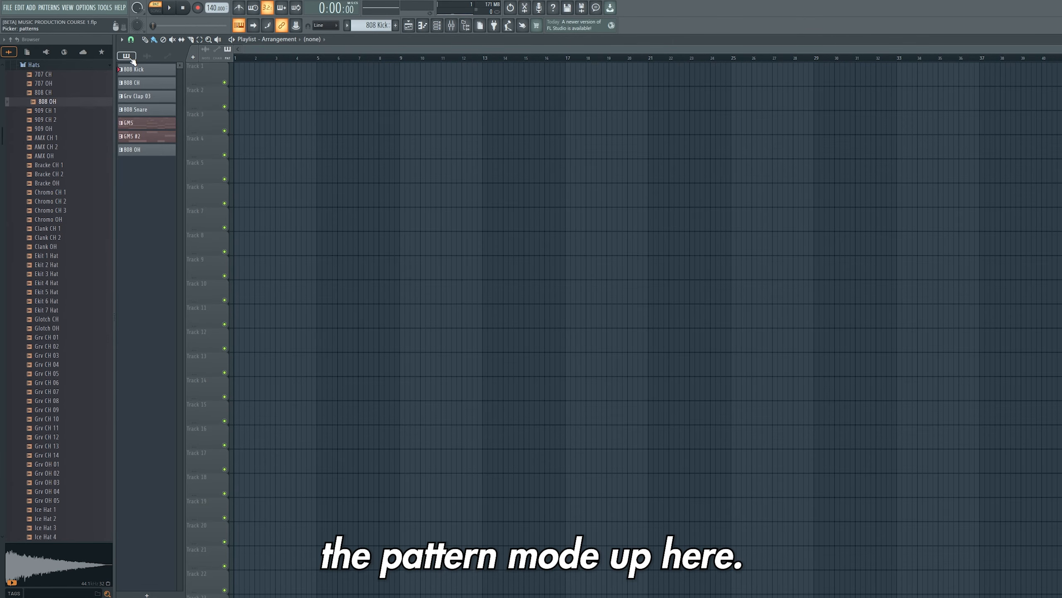
- Place the seven split patterns at bar 1 of the playlist, one per track, from 808 Kick on Track 1 to 808 OH on Track 7
mouse_move(234, 78)
mouse_down()
mouse_move(172, 83)
mouse_move(236, 108)
mouse_move(236, 94)
mouse_up()
drag(155, 99, 239, 153)
drag(144, 123, 239, 197)
drag(161, 149, 263, 218)
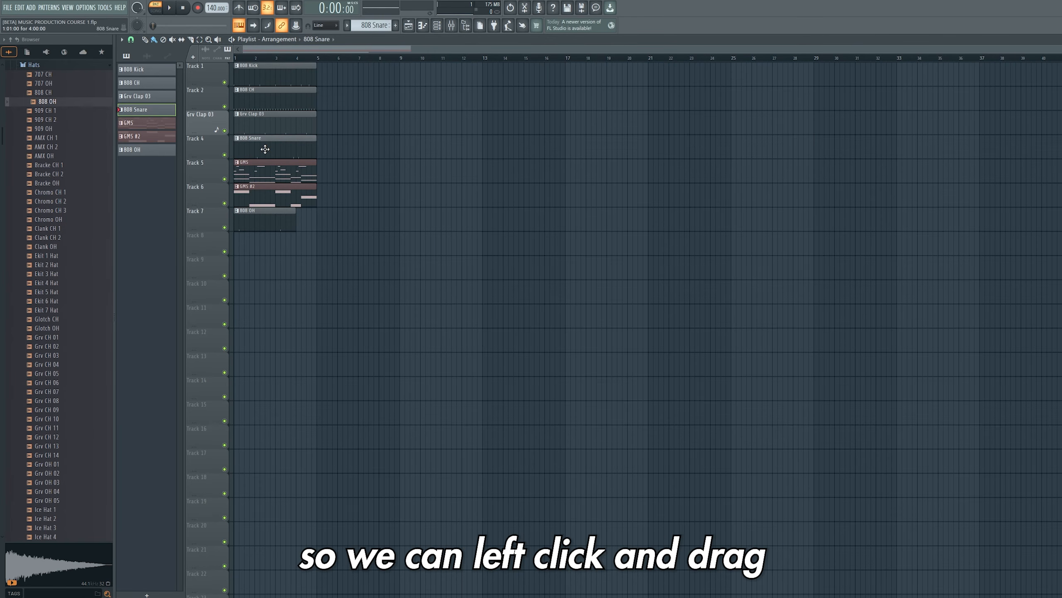
- Move the kick, hat, clap, snare and open hat clips to bar 5 and the GMS #2 clip to bar 9
drag(265, 154, 337, 154)
drag(285, 126, 374, 126)
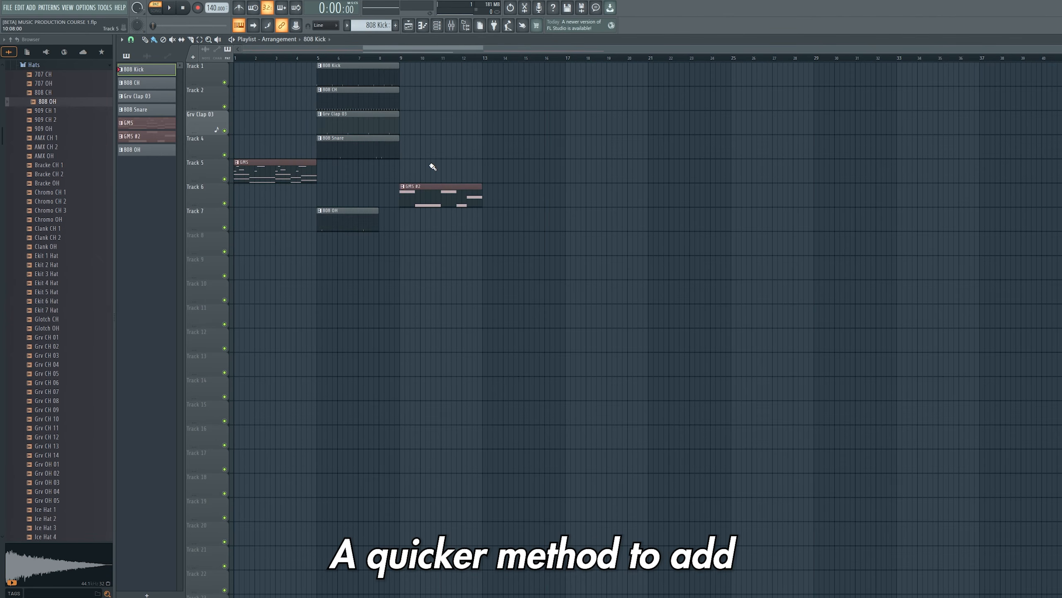
- Duplicate the drum clips to bar 9 and the GMS clip to bars 5 and 9, and play the arrangement in song mode
drag(425, 164, 347, 69)
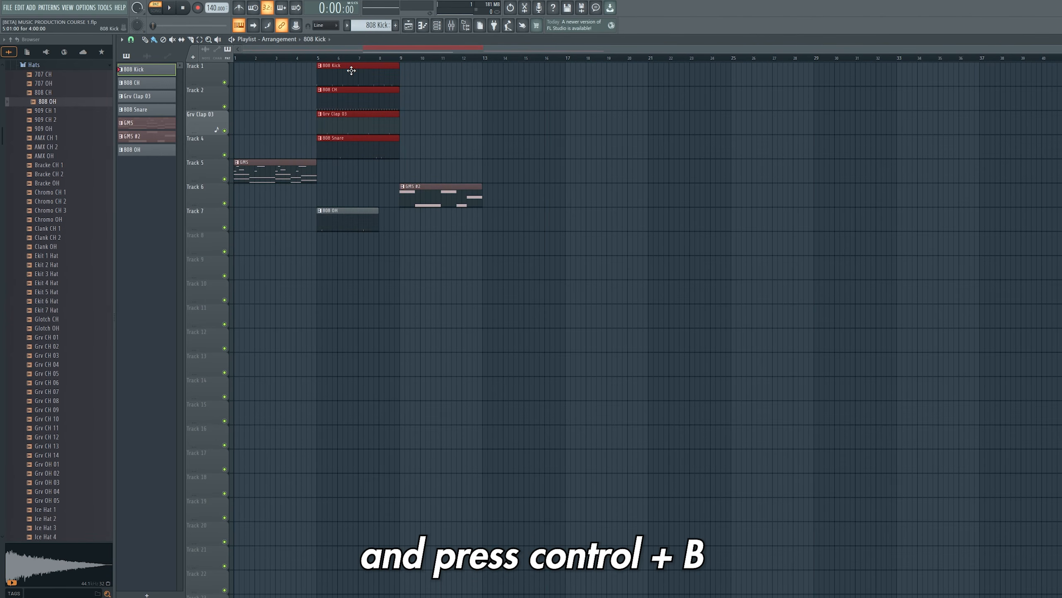
key(ctrl+b)
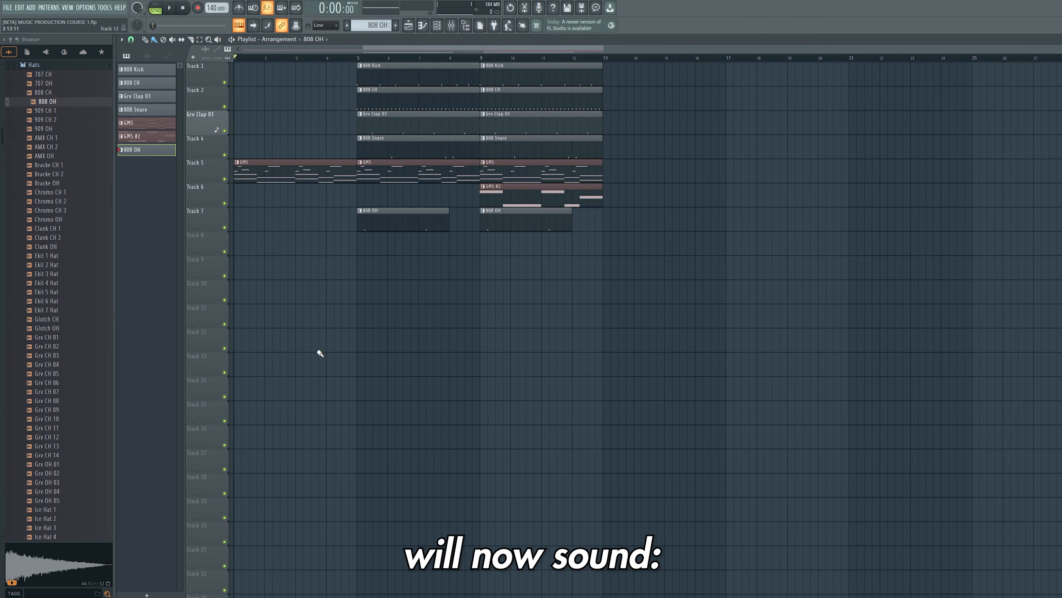
key(space)
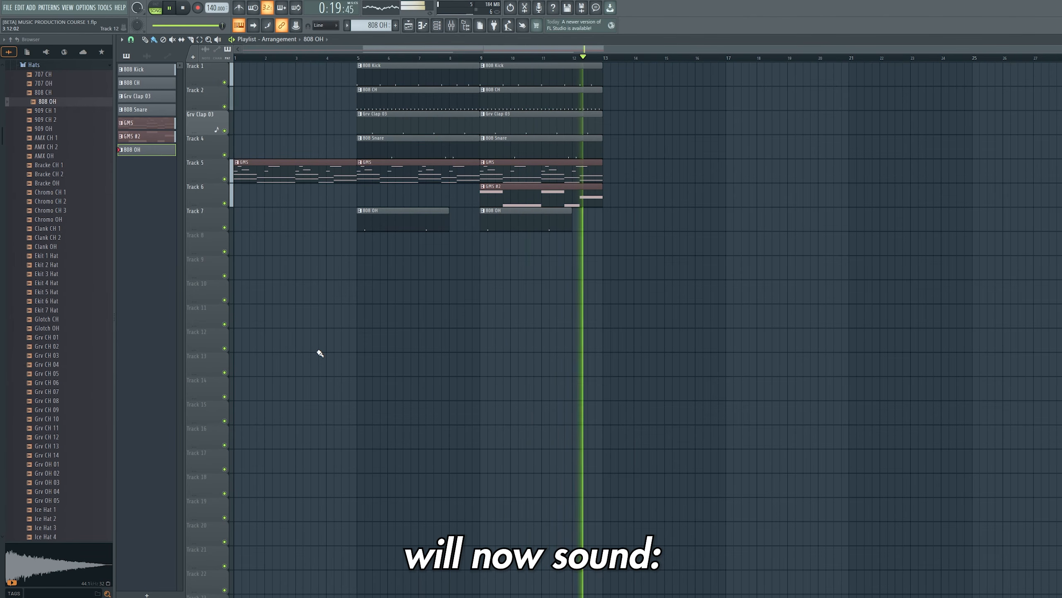
key(space)
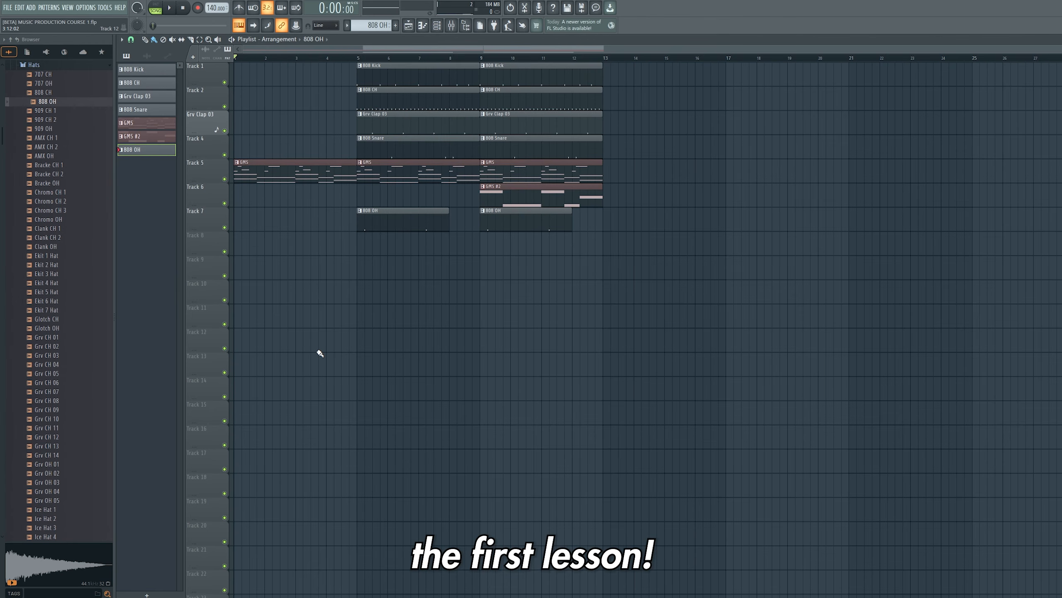